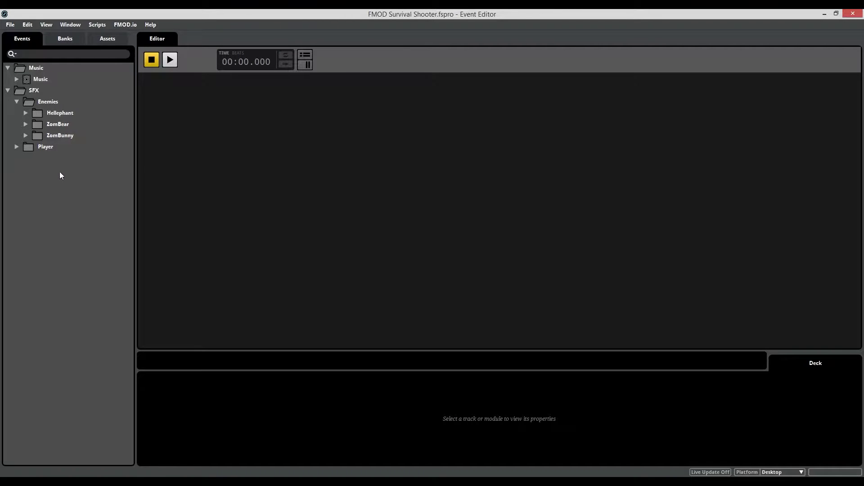
Step: Expand the Player, ZomBunny, ZomBear and Hellephant folders in the Events browser
click(16, 147)
click(26, 135)
click(26, 124)
click(25, 113)
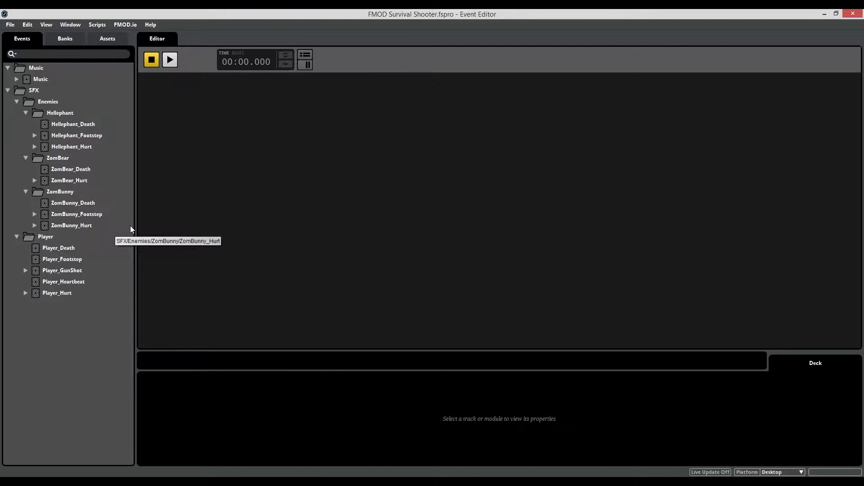
click(112, 126)
click(110, 136)
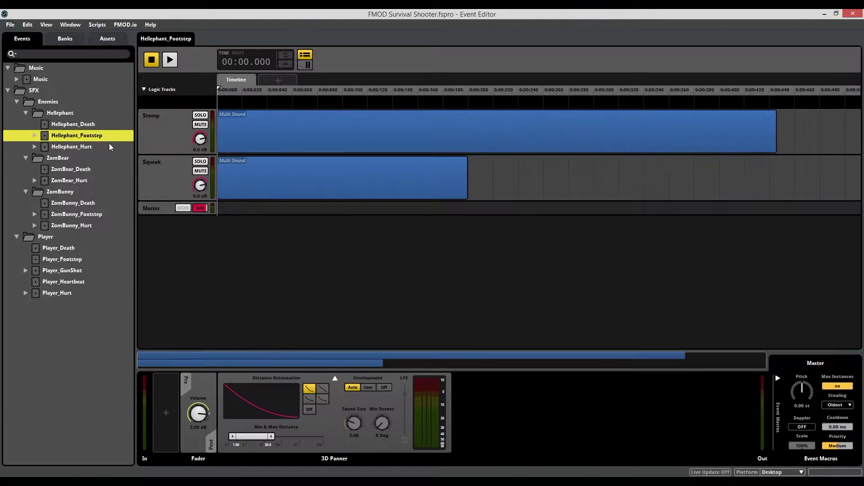
click(109, 144)
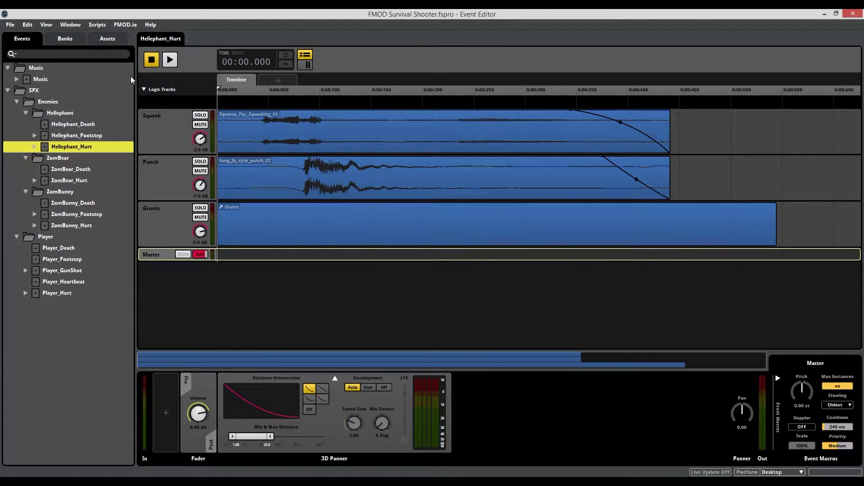
click(134, 26)
click(135, 30)
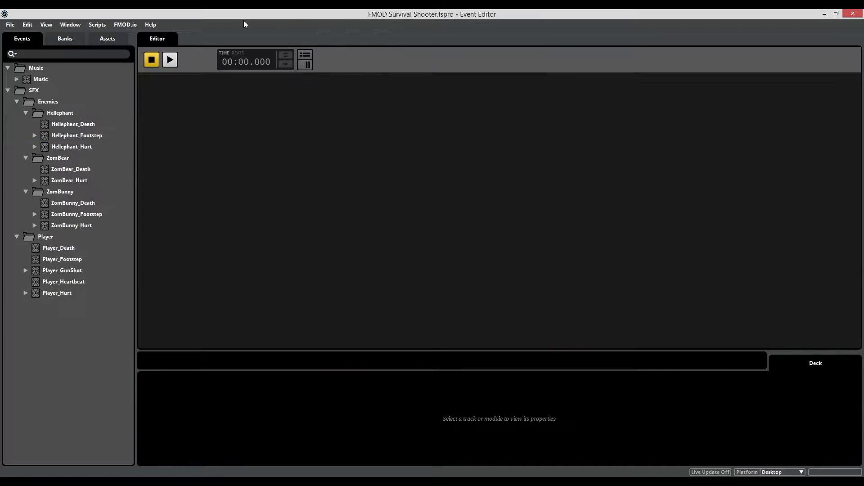
Step: Jump to FMOD.io and bring up My Library's sound category list
click(118, 25)
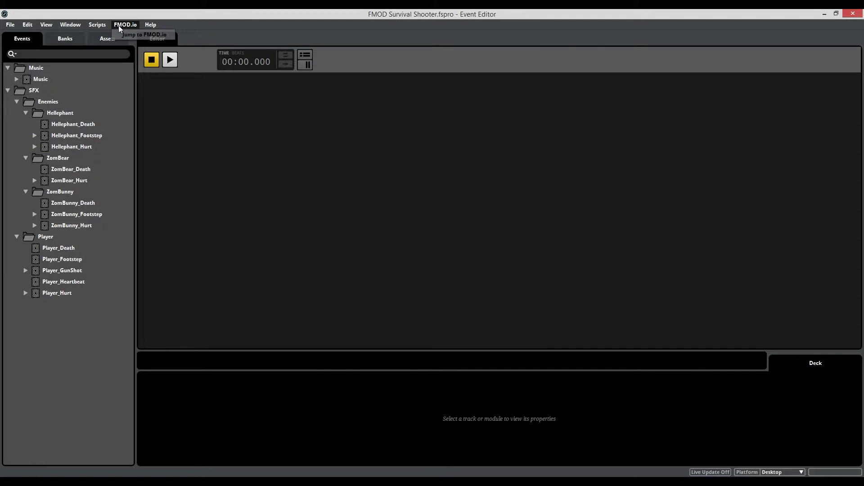
click(132, 32)
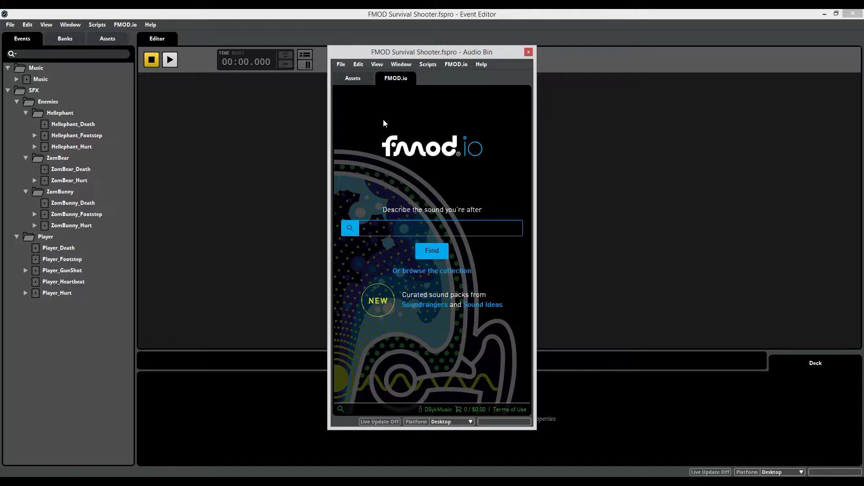
click(400, 233)
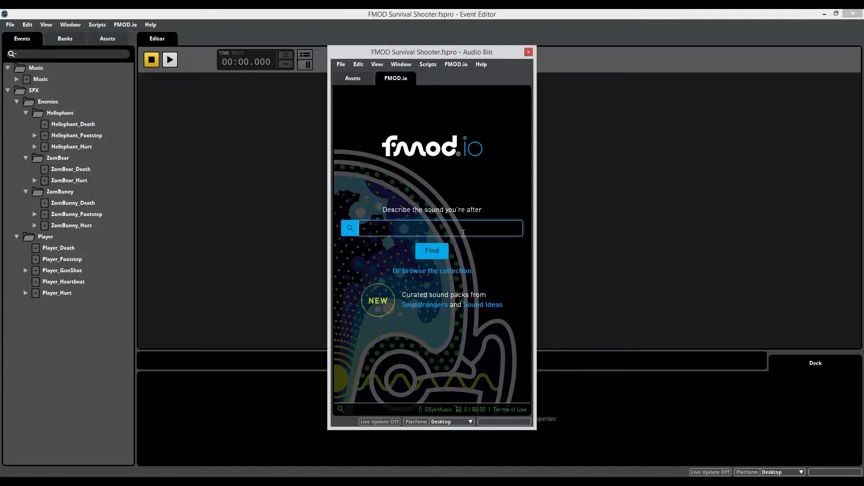
click(436, 410)
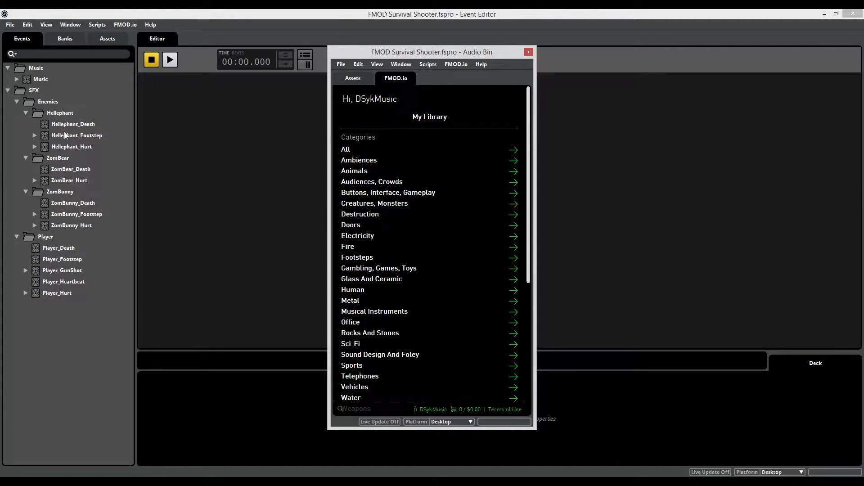
Step: Import Heavy_Stomping_Impact_03 from Creatures, Monsters > Creatures Footsteps into the project assets
click(385, 200)
click(374, 143)
click(401, 153)
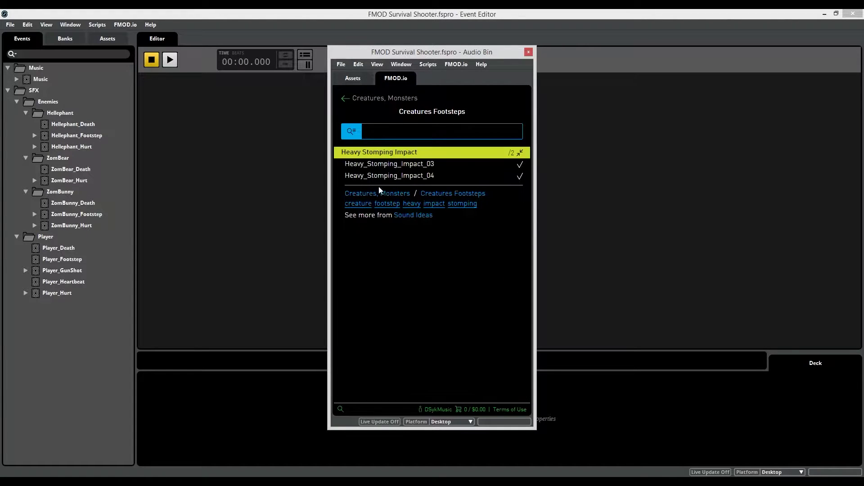
click(391, 166)
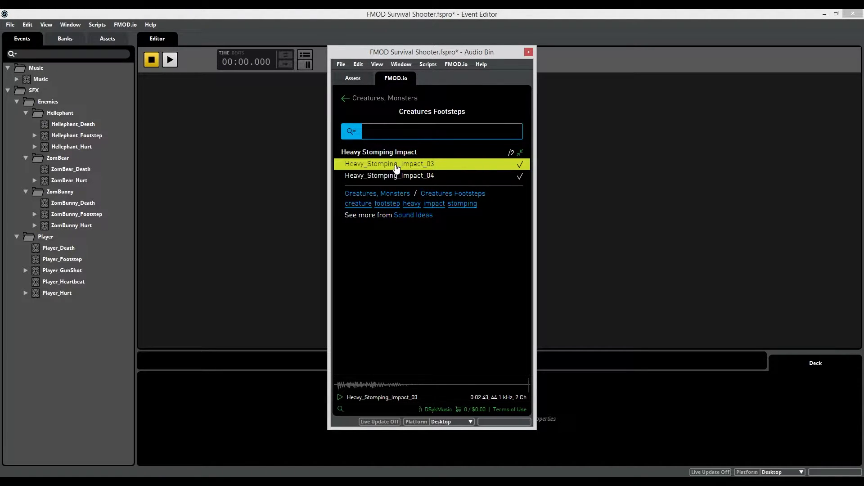
drag(396, 168, 412, 371)
click(419, 266)
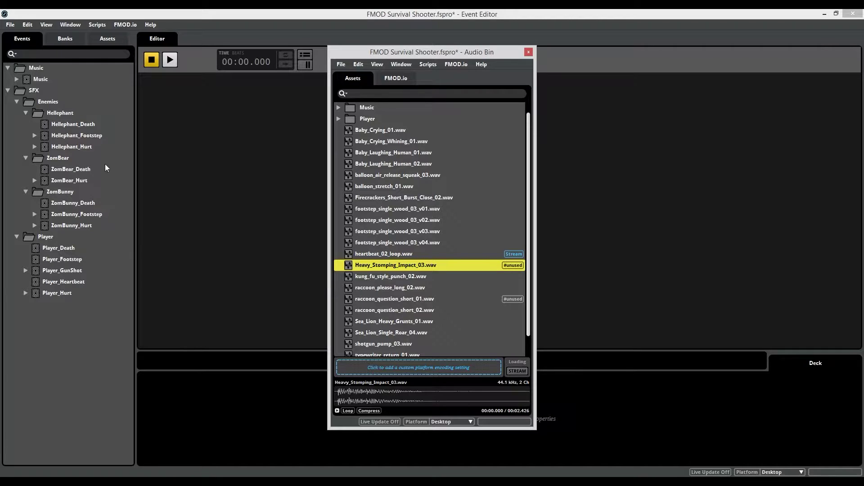
click(395, 78)
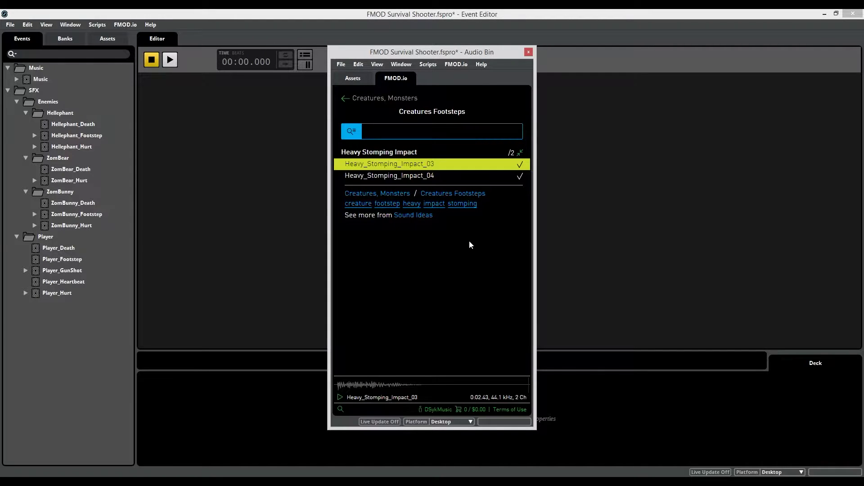
Step: Place Heavy_Stomping_Impact_04 on the Stomp track of the Hellephant_Footstep event
click(86, 136)
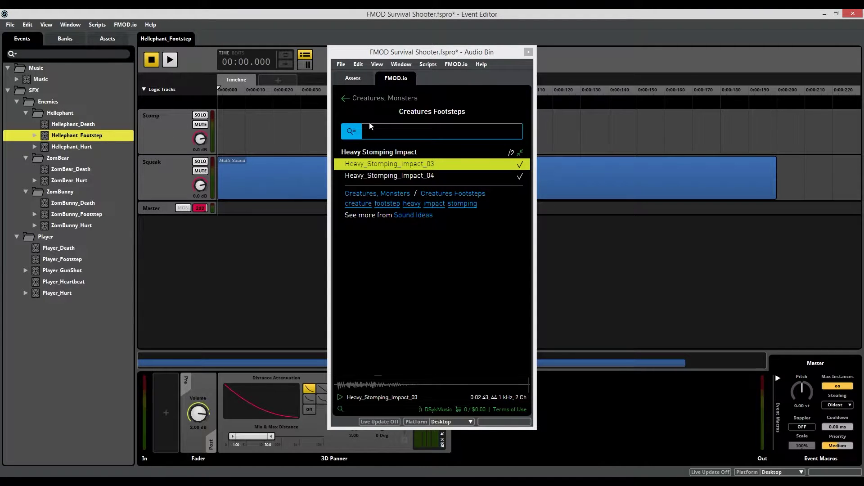
drag(493, 54, 624, 35)
drag(559, 157, 377, 133)
drag(255, 123, 242, 126)
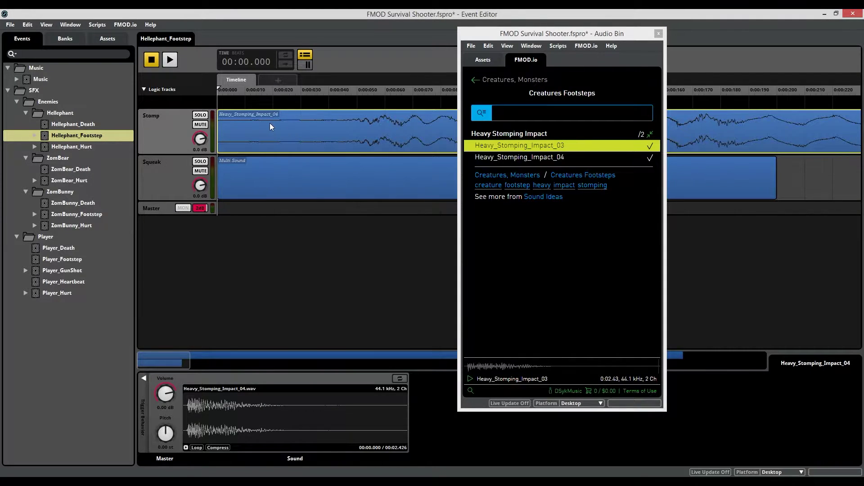
Step: Close the Audio Bin, select the event's Master, and reopen the audio assets with Ctrl+6
click(659, 33)
scroll(620, 122, down, 5)
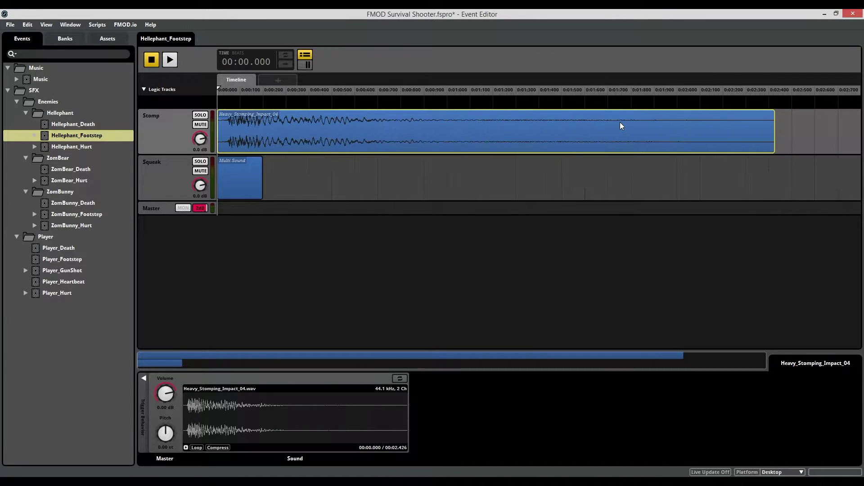
click(506, 206)
key(ctrl+6)
scroll(407, 255, down, 1)
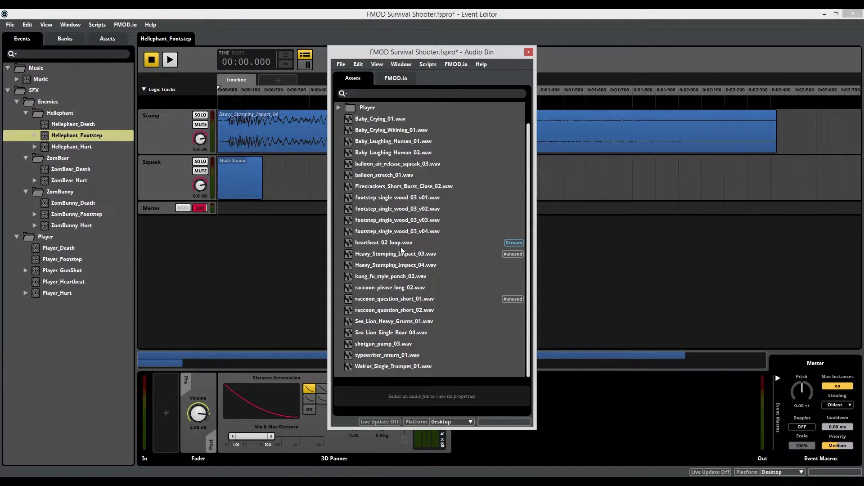
Step: Scroll the Assets list and filter it by 'laugh'
scroll(400, 241, up, 1)
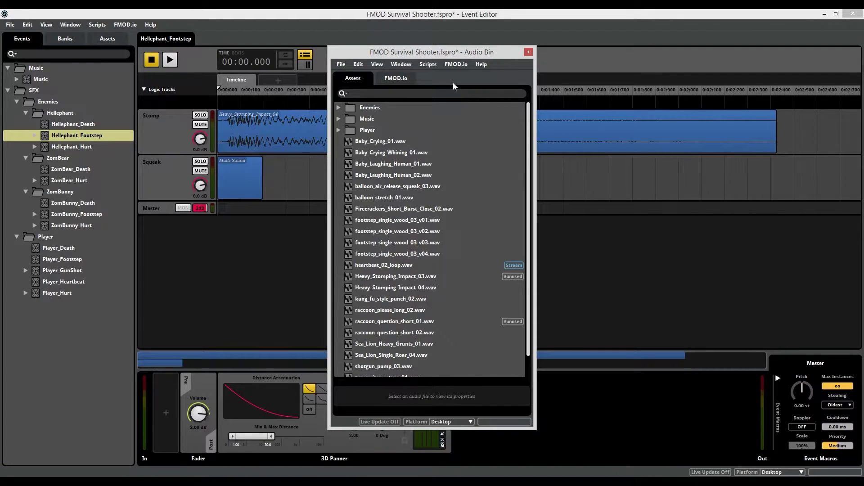
text(laugh)
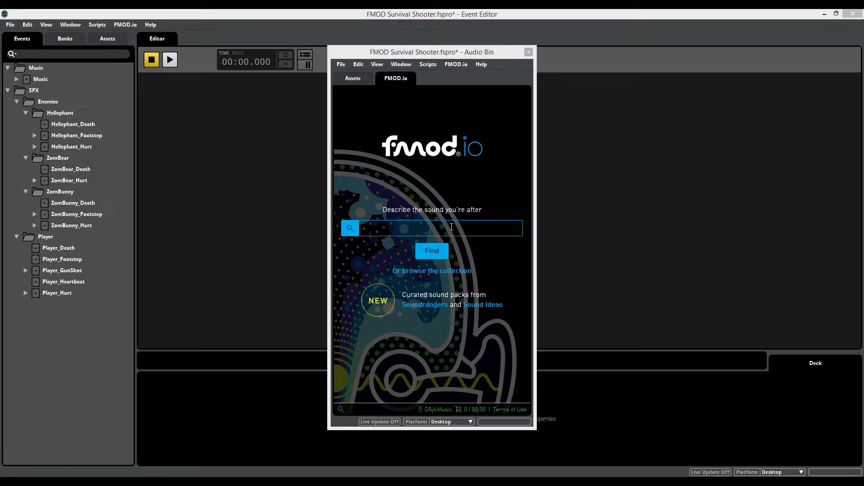
Step: Search the FMOD.io store for 'squeal'
click(411, 227)
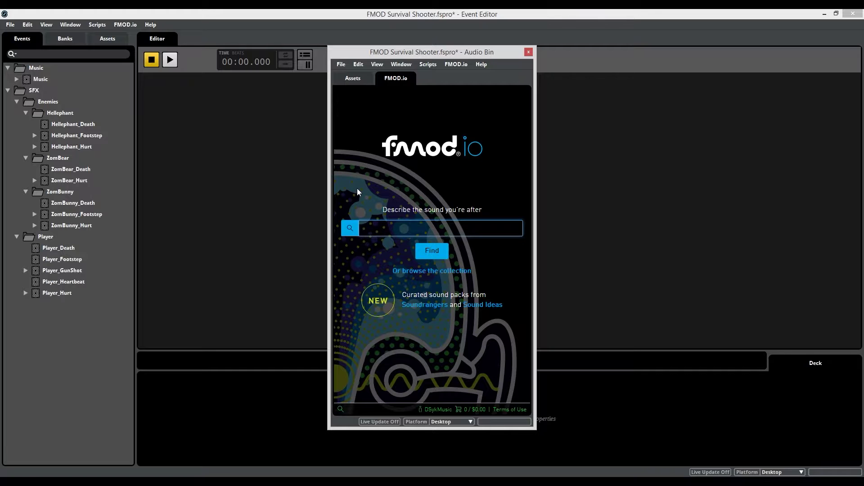
text(squeal)
key(Return)
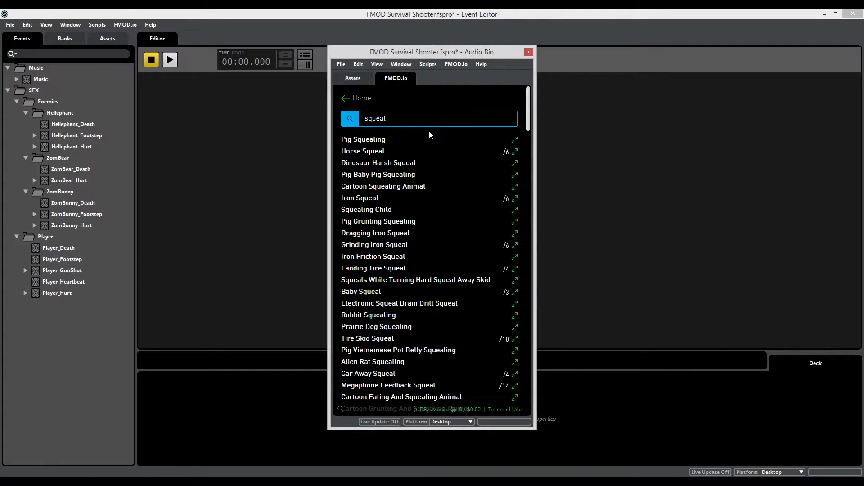
Step: Preview the Horse Squeal files and add Horse_Squeal_04, 05 and 06 to the cart
click(508, 153)
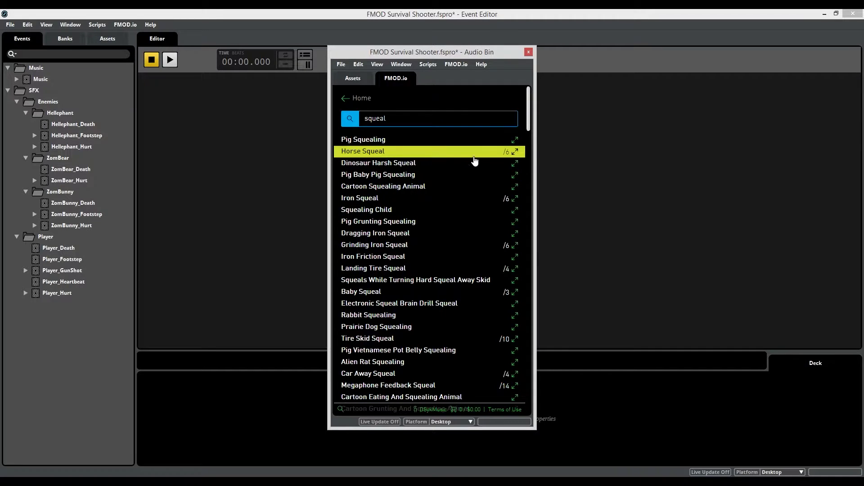
click(512, 153)
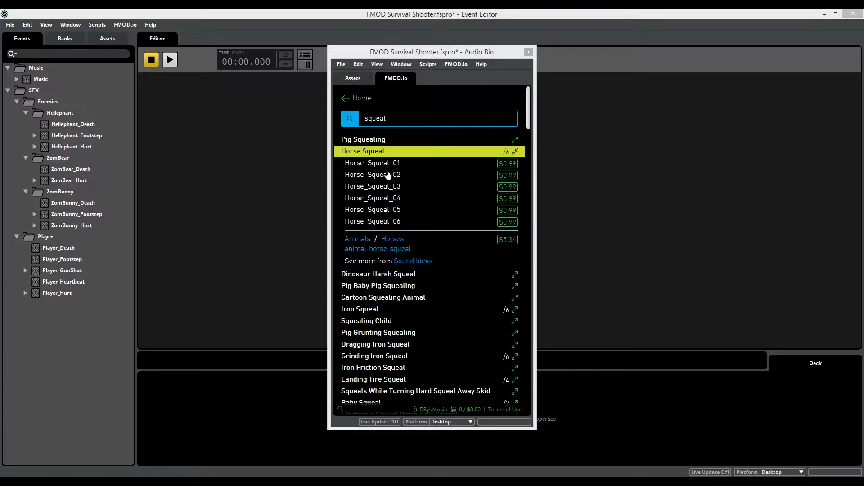
click(405, 189)
click(422, 212)
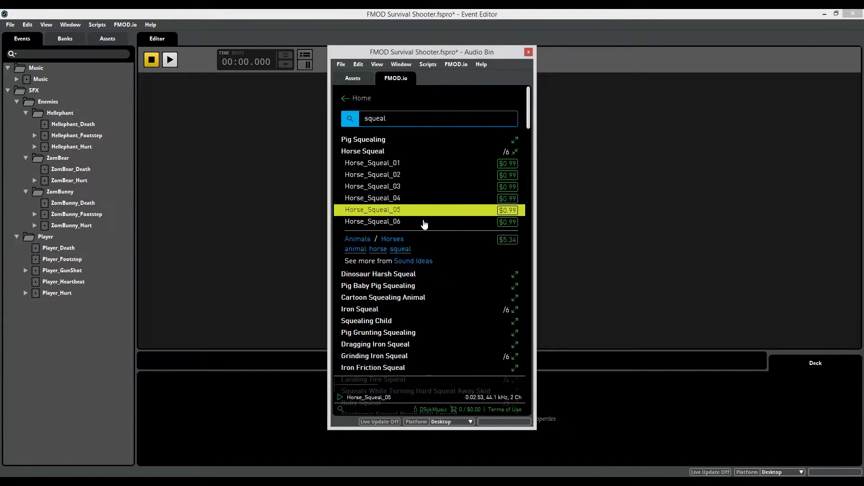
click(425, 223)
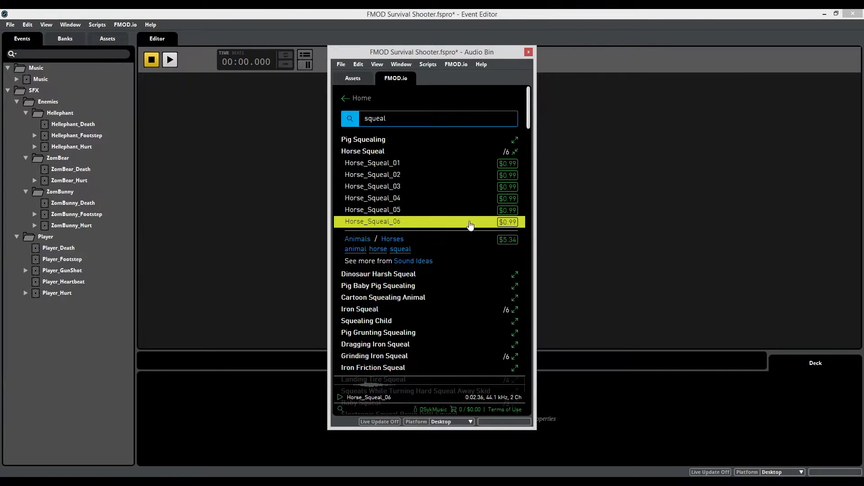
click(507, 222)
click(507, 211)
click(508, 199)
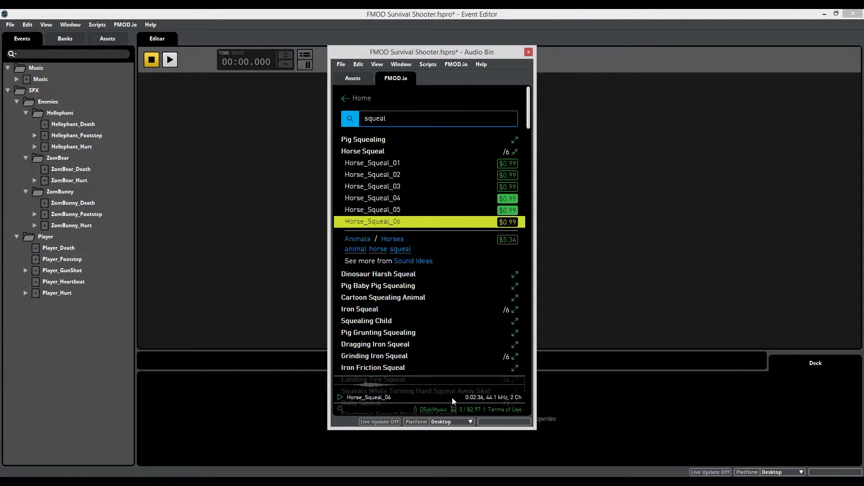
Step: Add Dinosaur_Harsh_Squeal_01 and Iron_Squeal_02 to the cart and review it
click(403, 277)
click(507, 286)
click(494, 363)
click(510, 386)
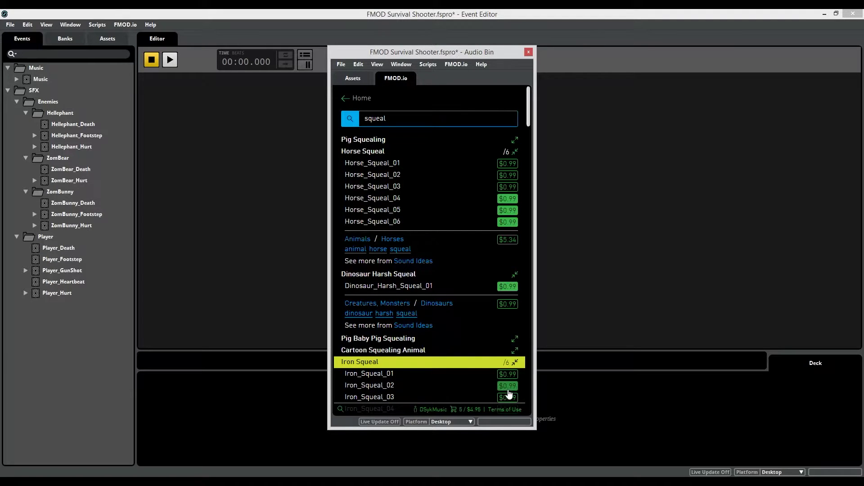
click(471, 409)
click(428, 144)
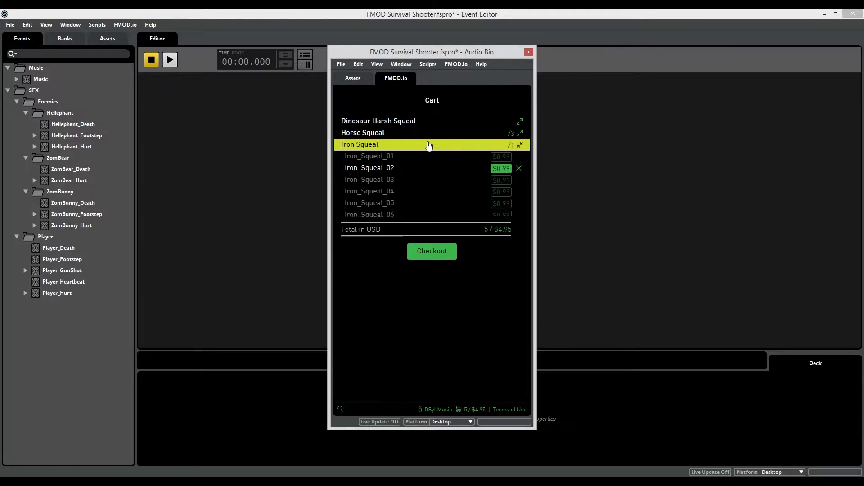
Step: Expand Horse Squeal and Dinosaur Harsh Squeal in the cart and preview Dinosaur_Harsh_Squeal_01
click(428, 133)
click(428, 121)
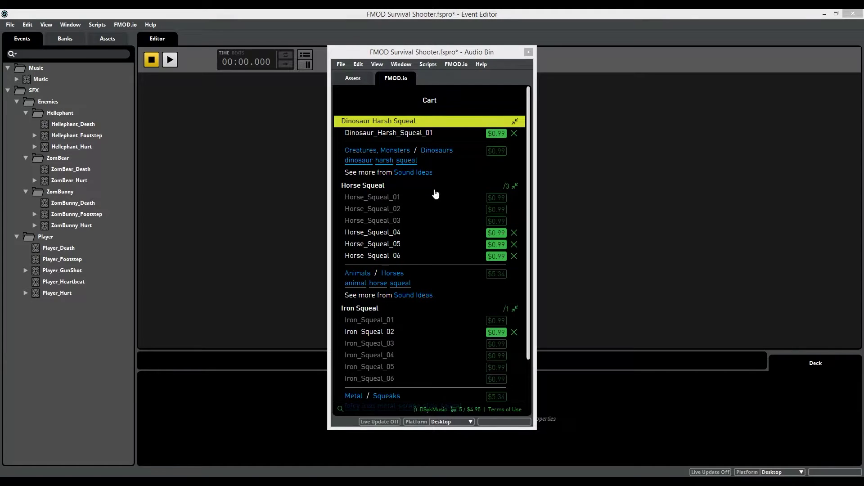
click(454, 135)
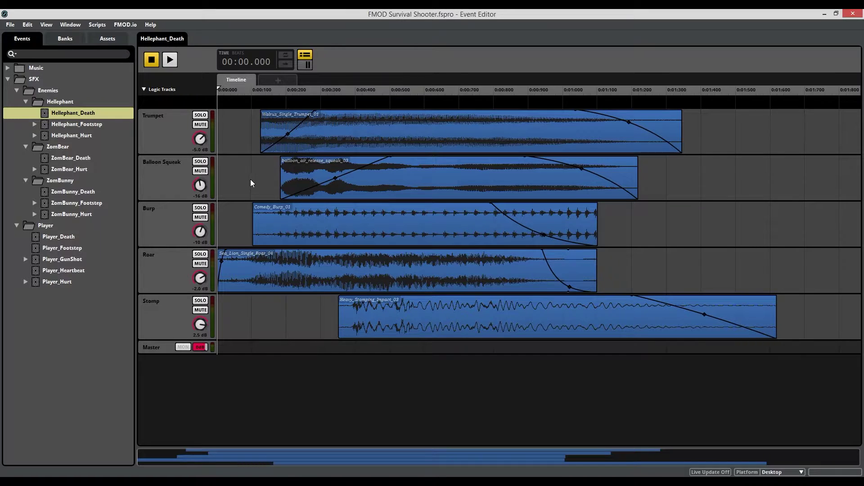
key(space)
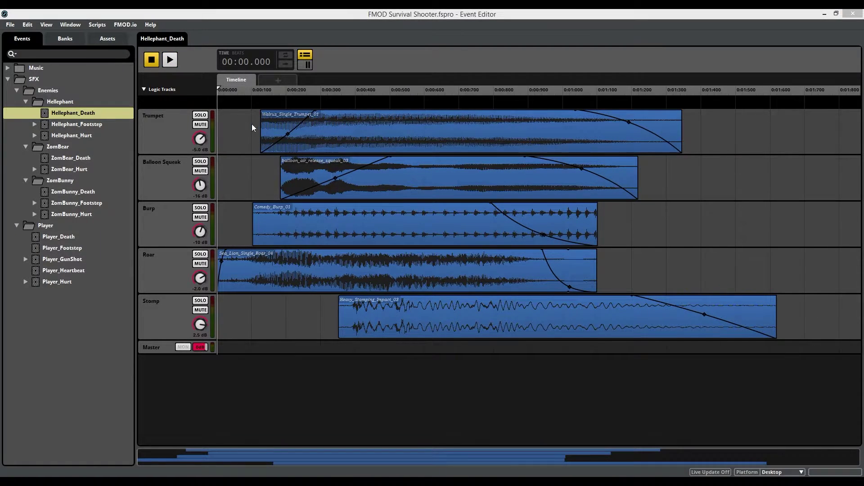
click(200, 115)
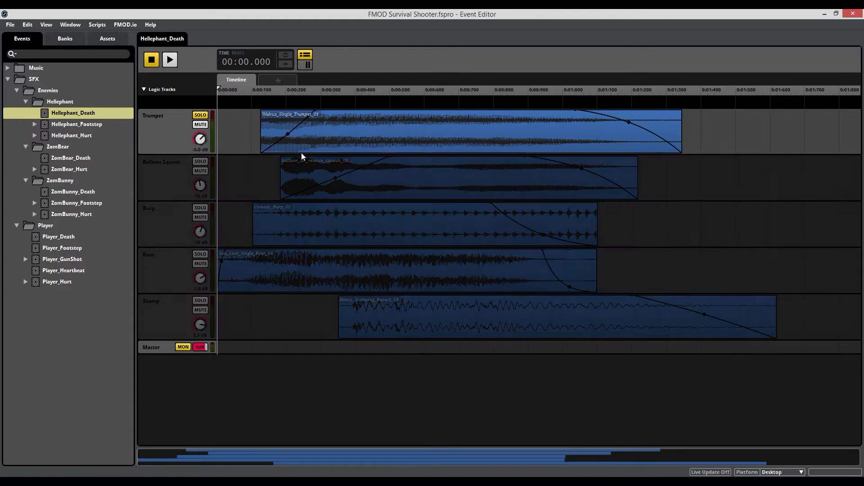
key(space)
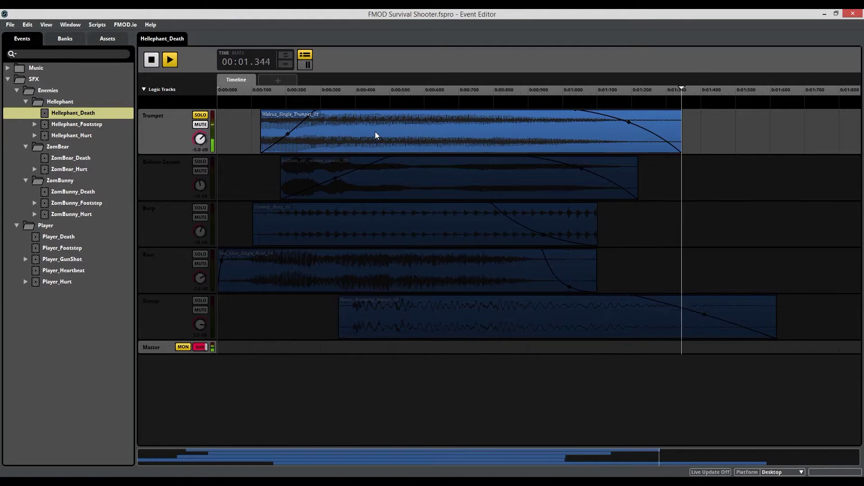
click(200, 161)
key(space)
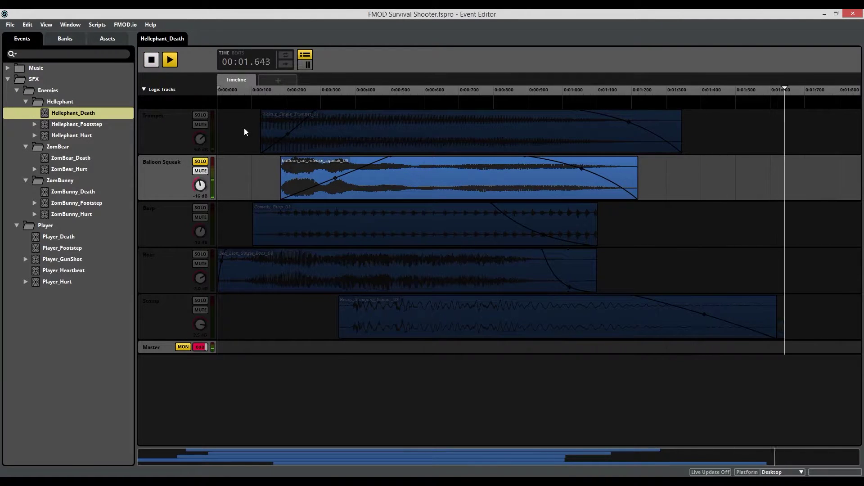
click(204, 207)
key(space)
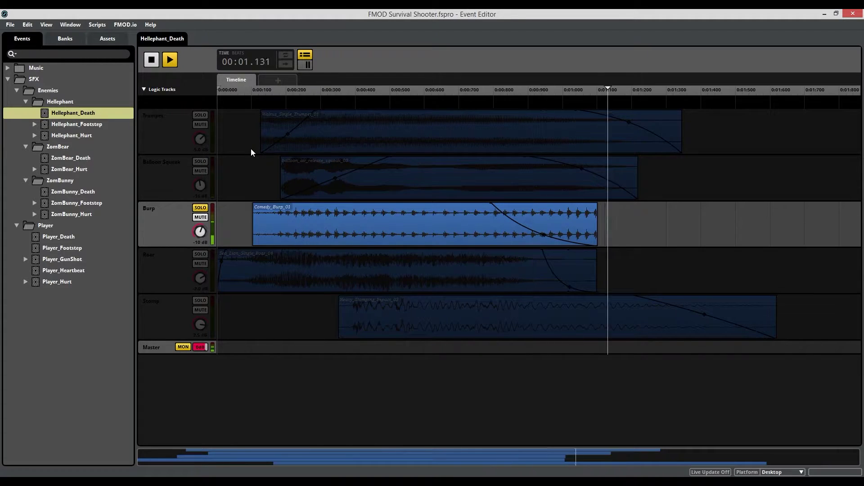
click(203, 254)
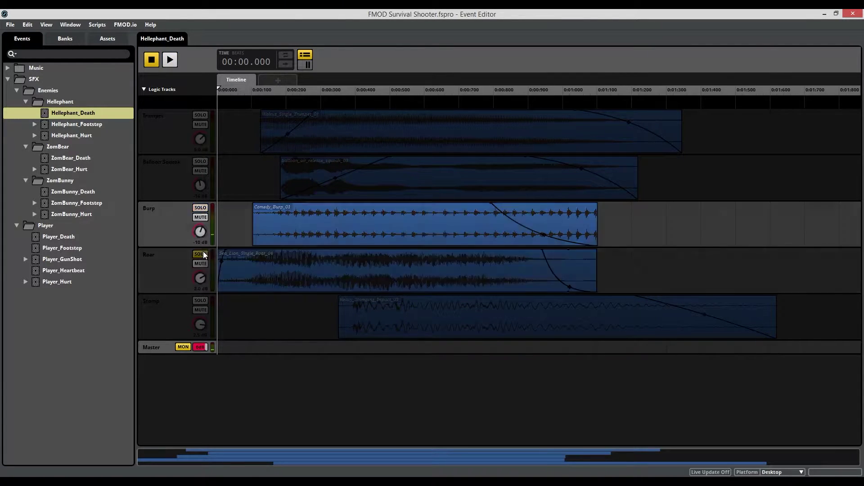
key(space)
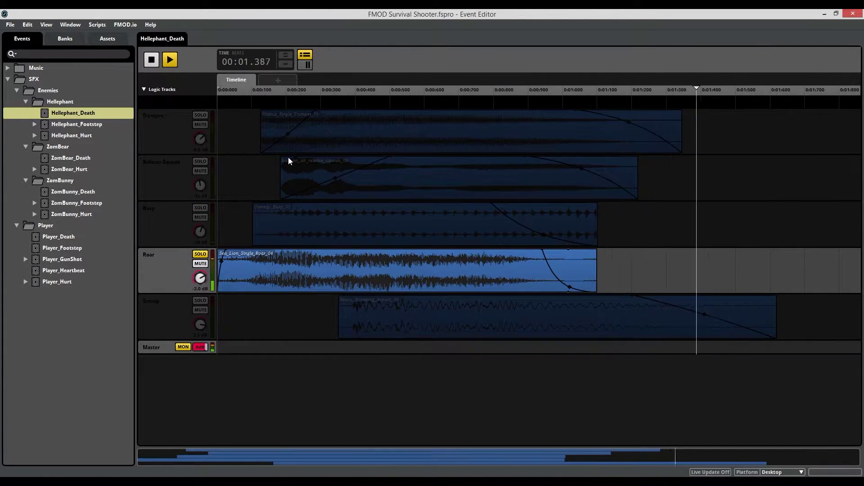
click(199, 297)
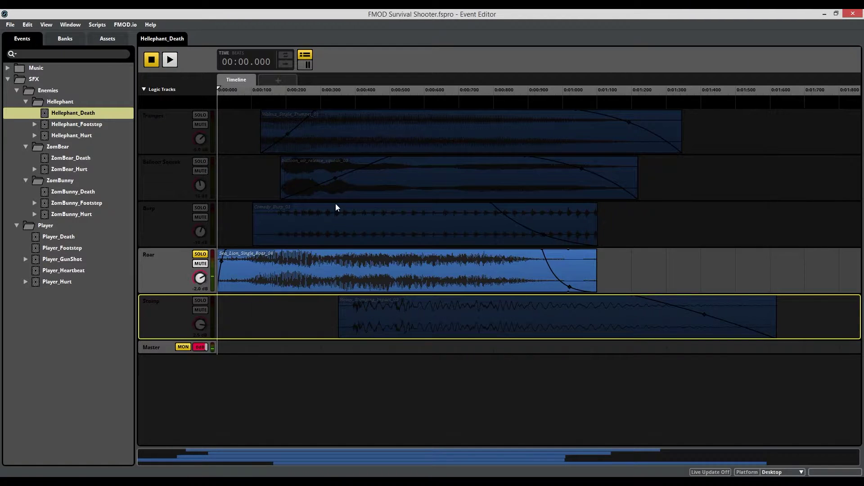
click(200, 300)
key(space)
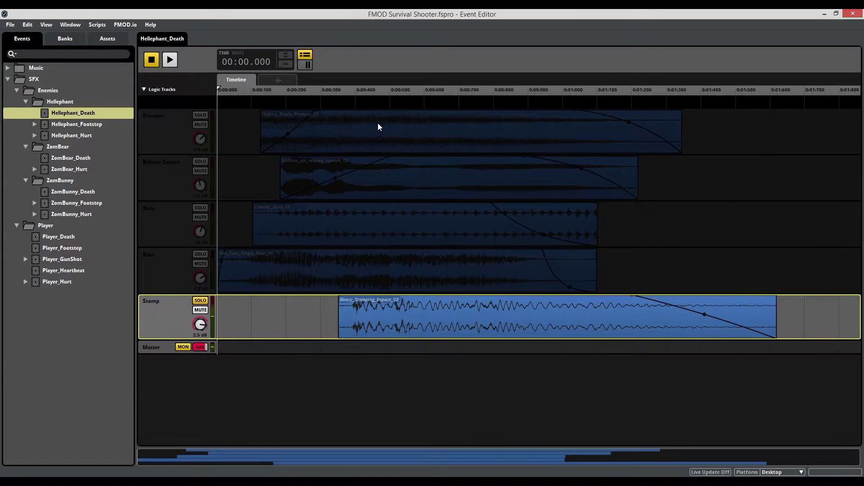
click(200, 301)
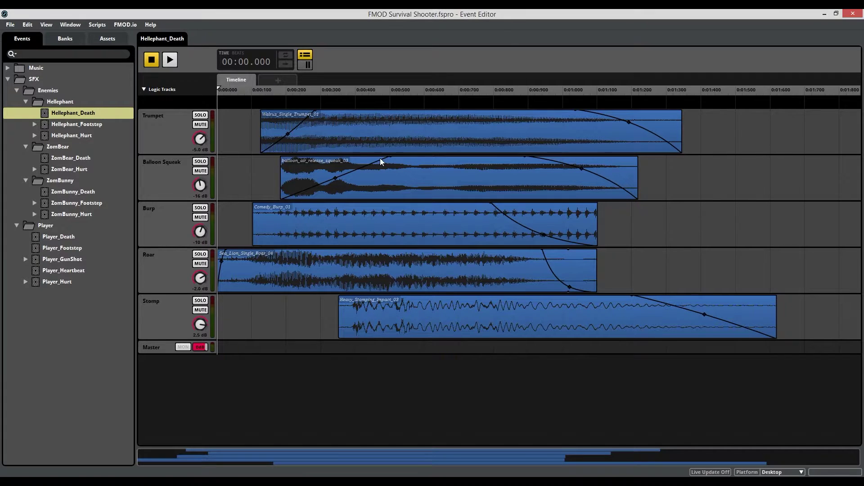
click(200, 161)
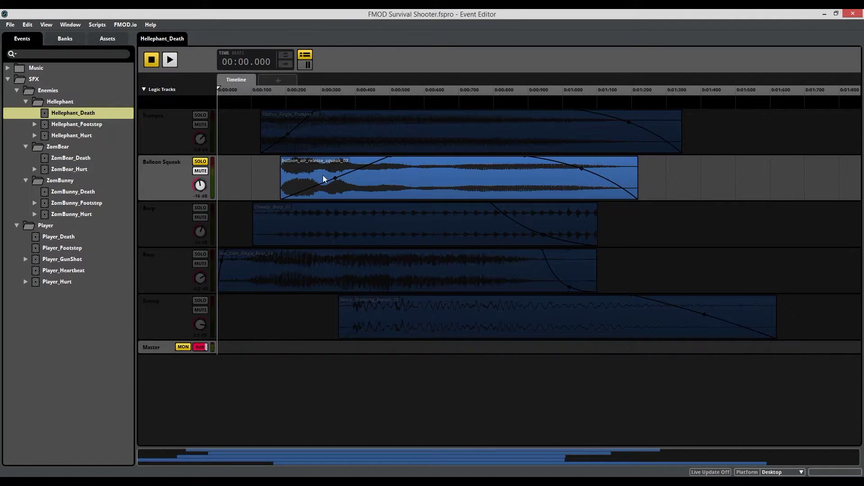
key(space)
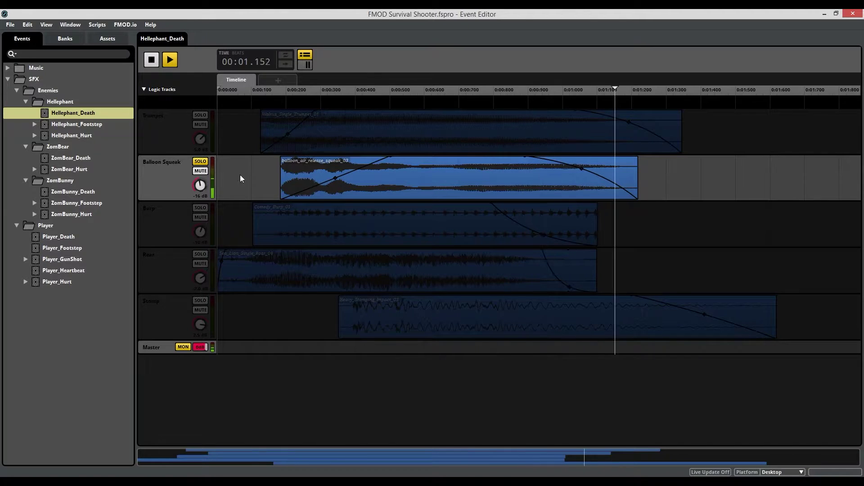
click(200, 163)
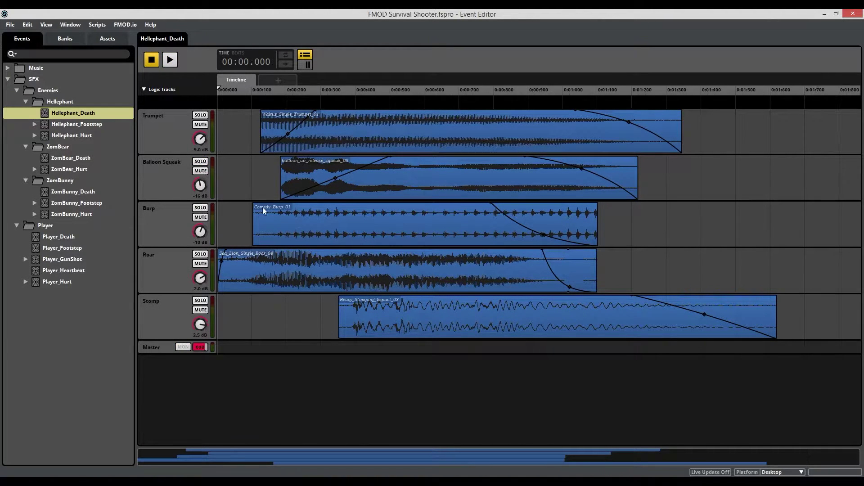
click(200, 208)
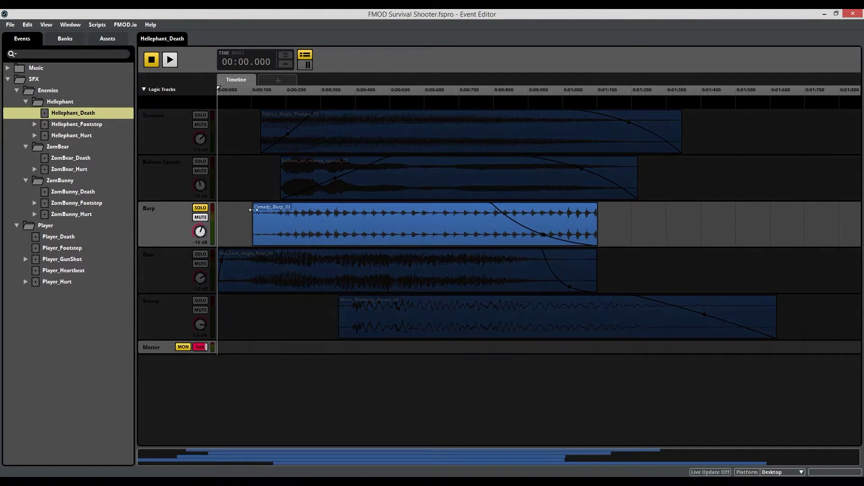
key(space)
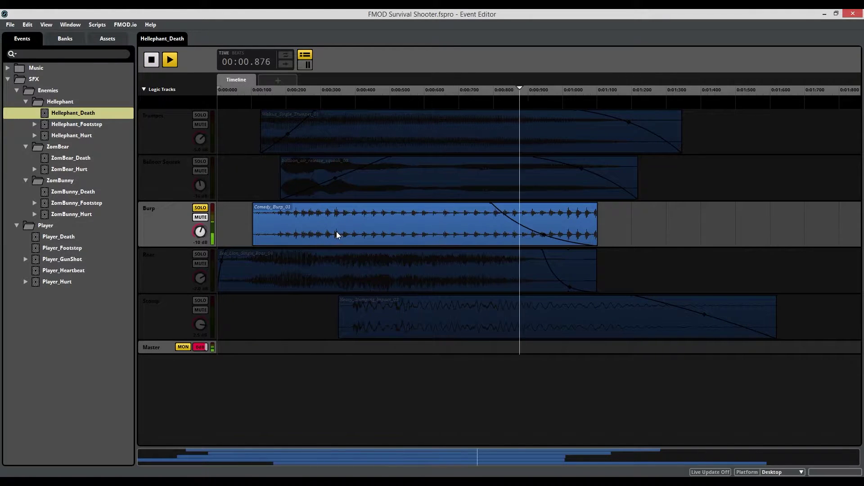
click(198, 208)
click(198, 208)
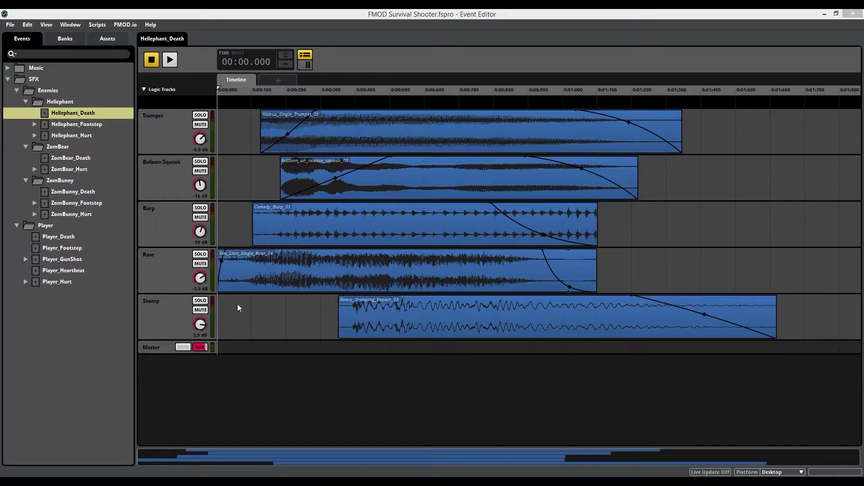
click(203, 300)
key(space)
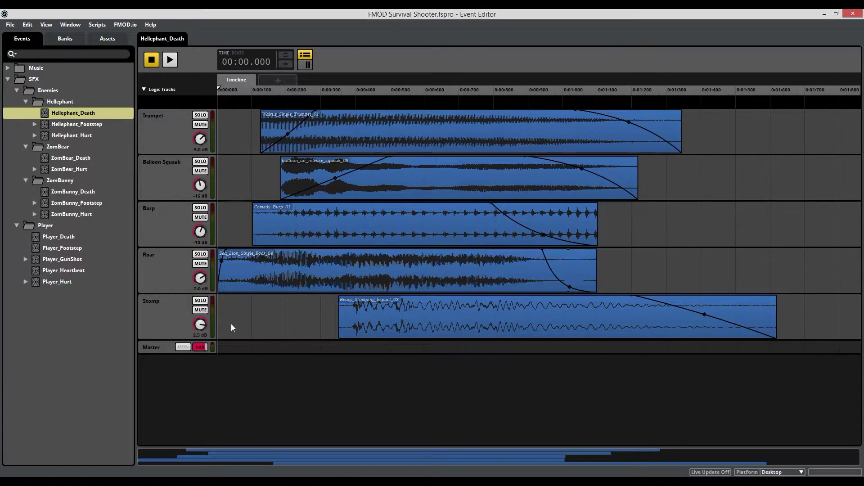
click(200, 310)
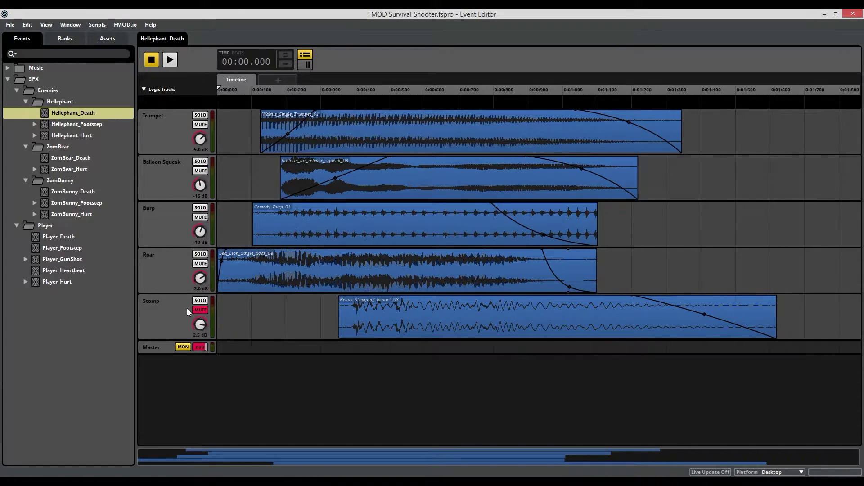
click(201, 125)
key(space)
click(200, 125)
click(201, 309)
click(183, 347)
key(space)
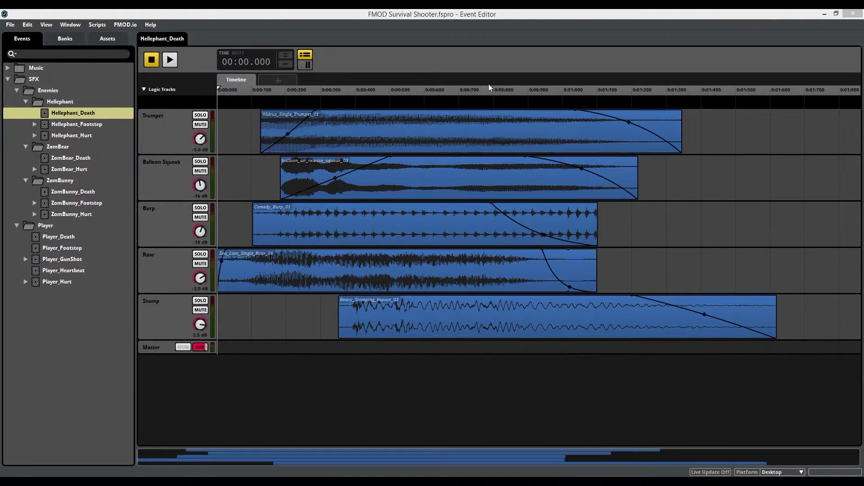
Step: Try moving Trumpet/Balloon Squeak earlier and Burp later, then undo with Ctrl+Z
drag(369, 148, 345, 145)
drag(393, 185, 444, 206)
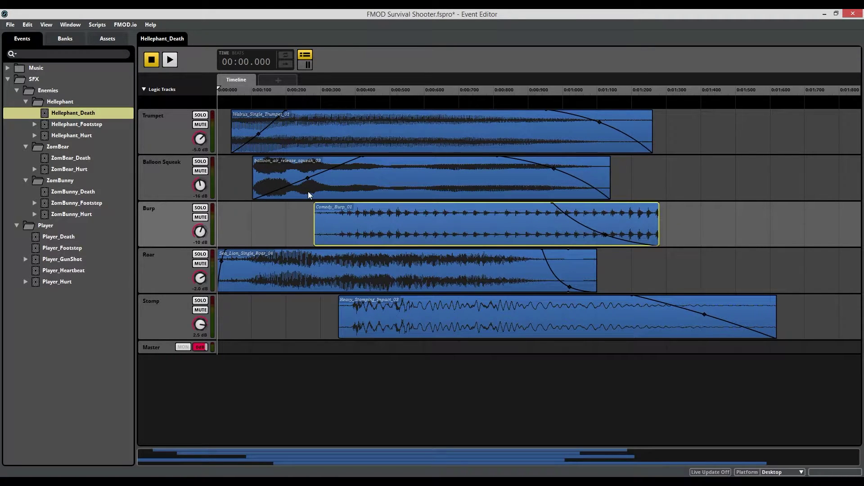
key(ctrl+z)
key(ctrl+z)
key(ctrl+z)
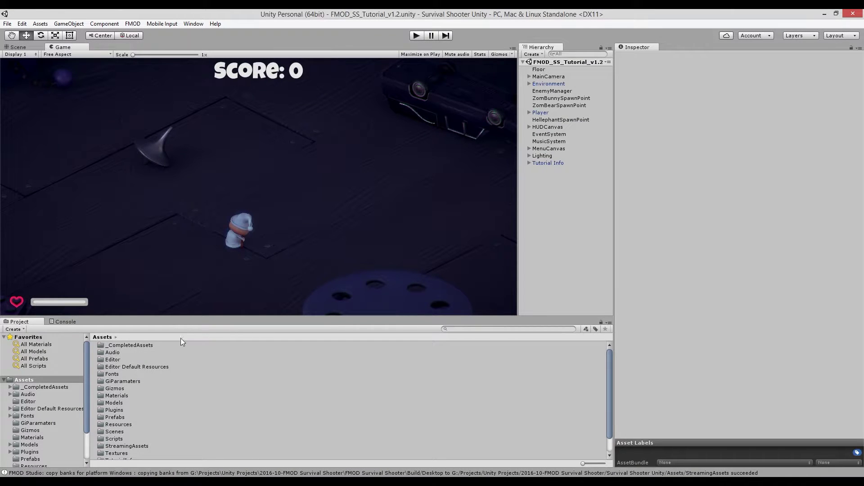
Step: Select the Hellephant model's Death clip in Assets > Models > Characters and edit its import settings
click(19, 380)
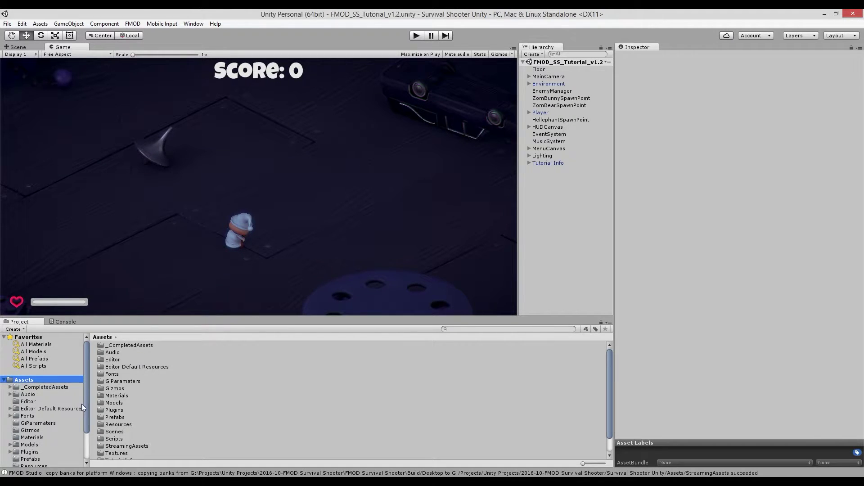
scroll(85, 397, down, 2)
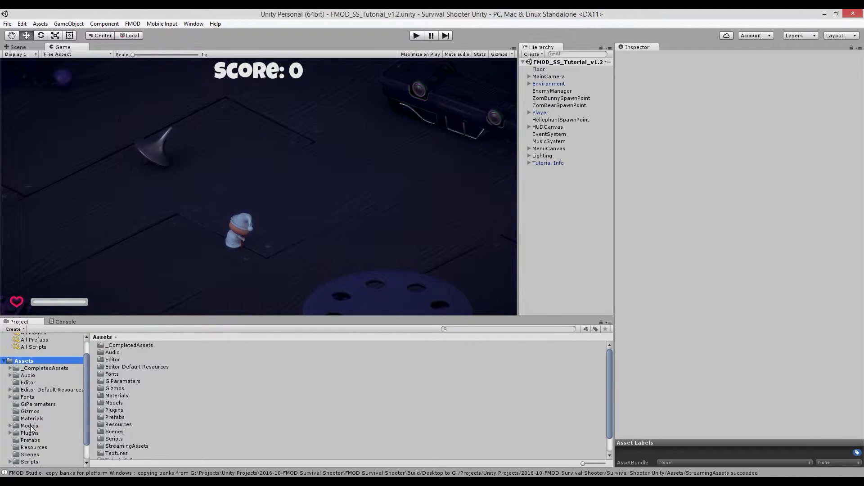
click(30, 425)
double_click(120, 347)
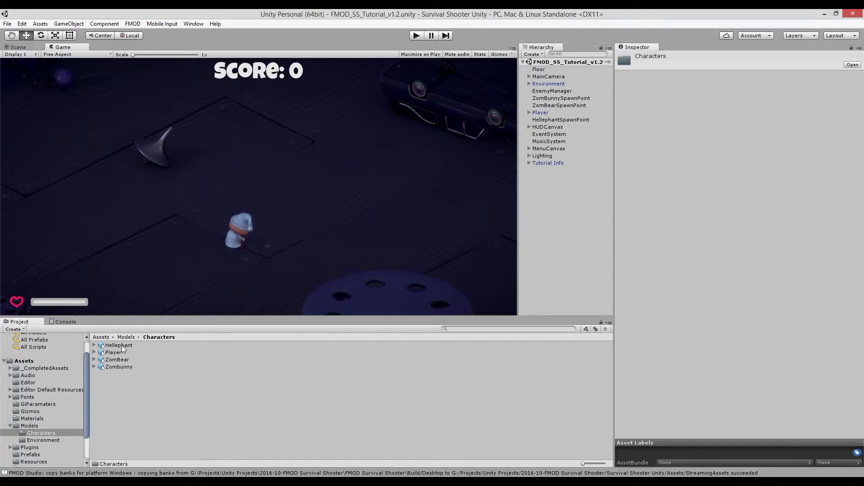
click(132, 346)
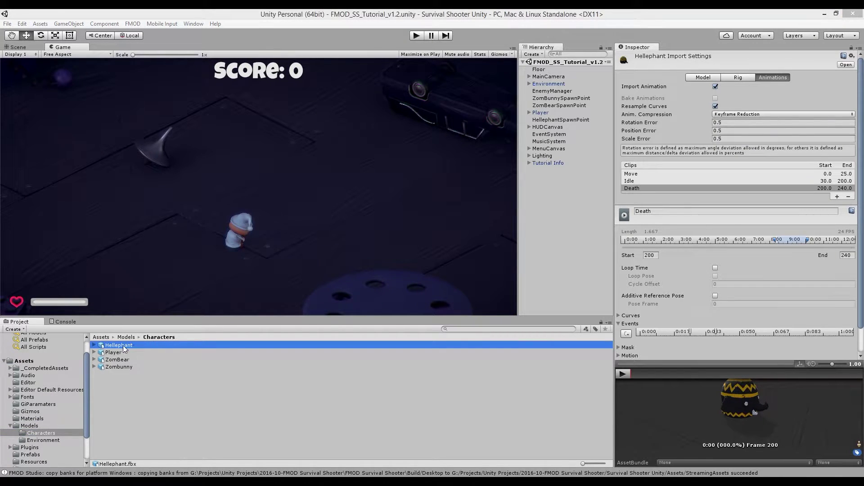
click(93, 345)
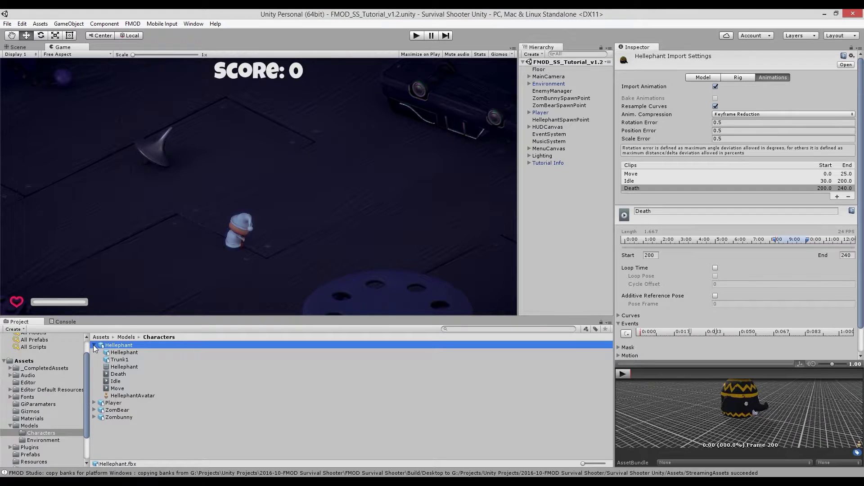
click(128, 376)
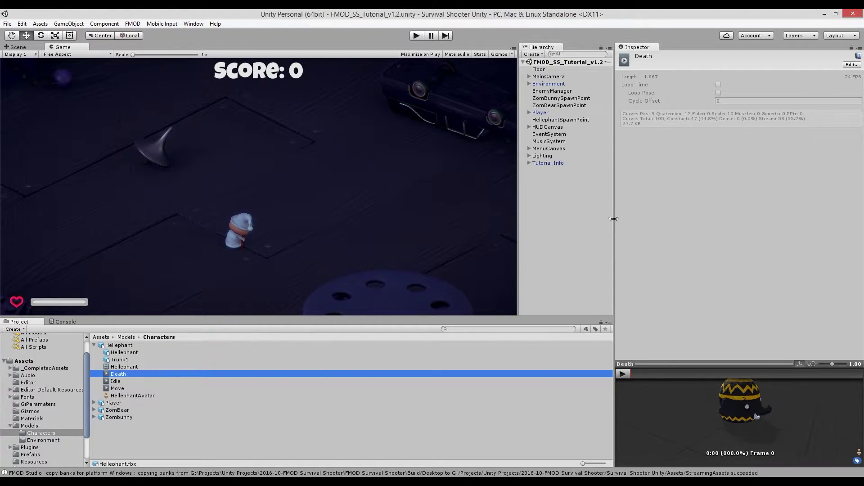
click(849, 66)
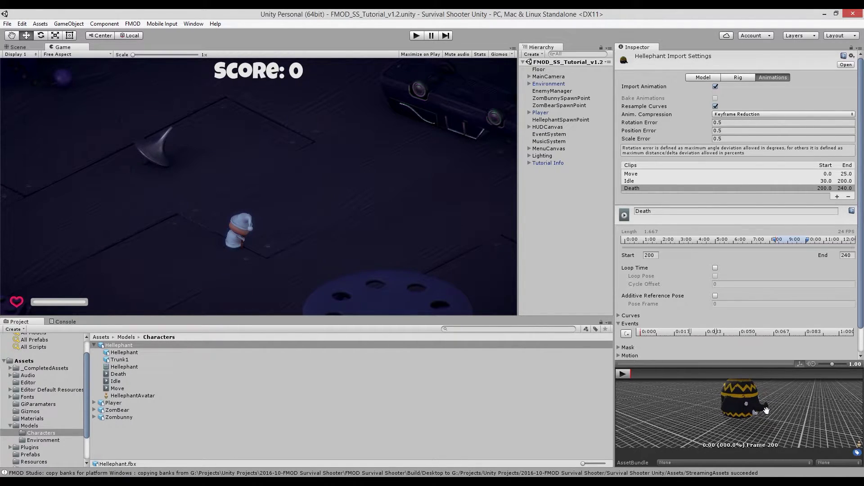
Step: Preview the Hellephant Death clip, scrub to frame 205, and add an animation event there
click(626, 374)
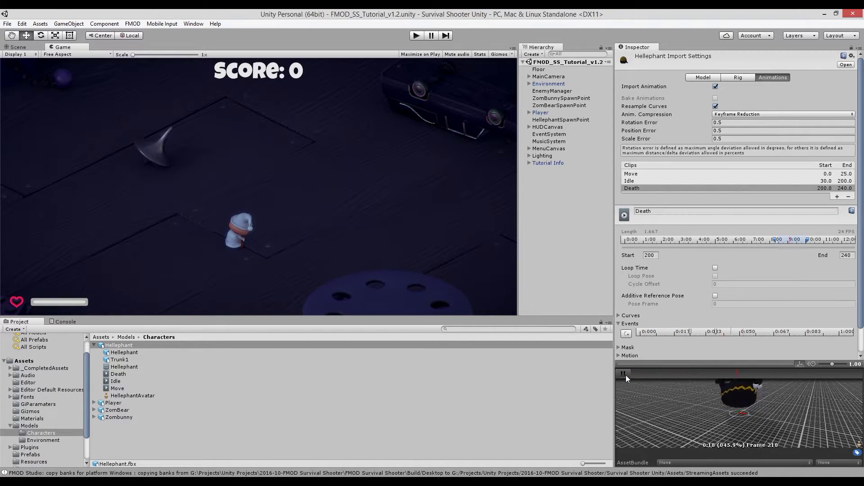
click(626, 375)
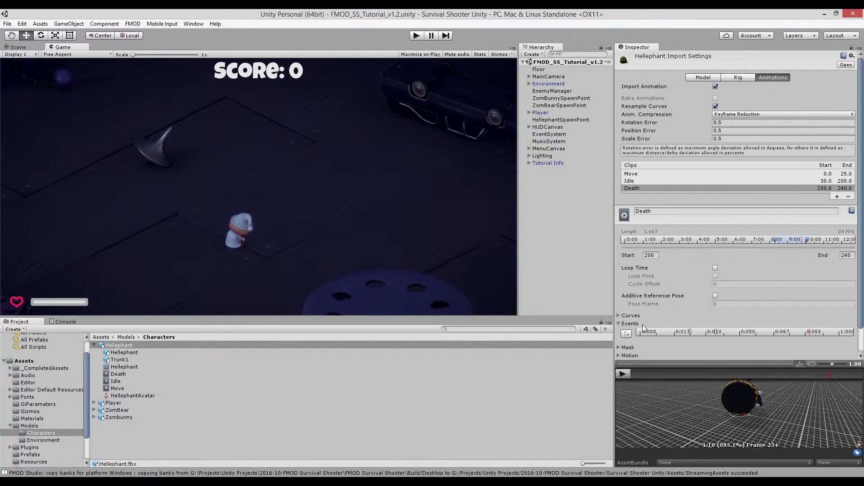
click(618, 323)
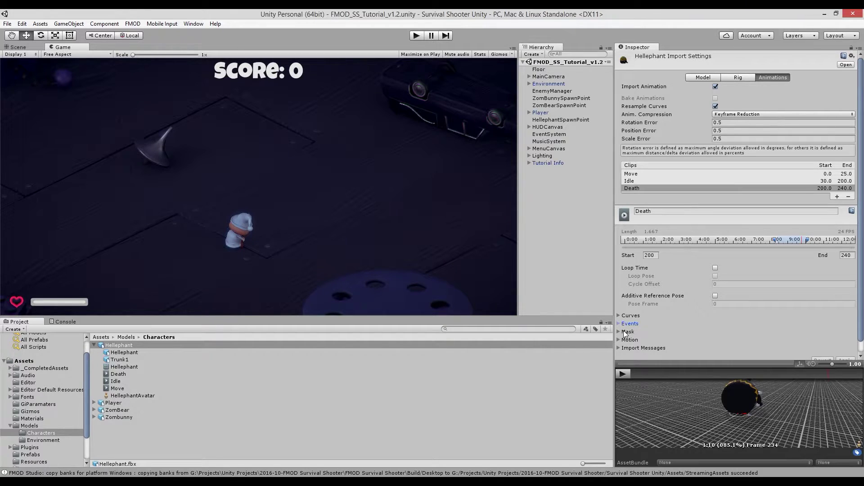
click(618, 324)
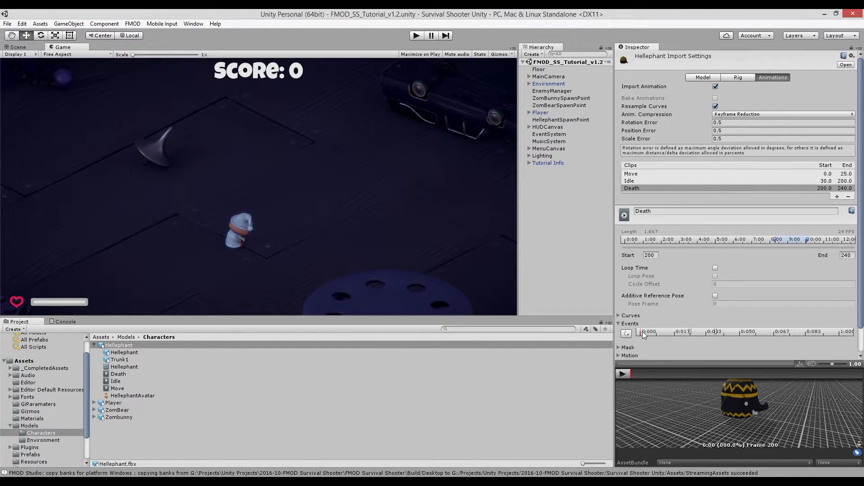
drag(633, 373, 739, 375)
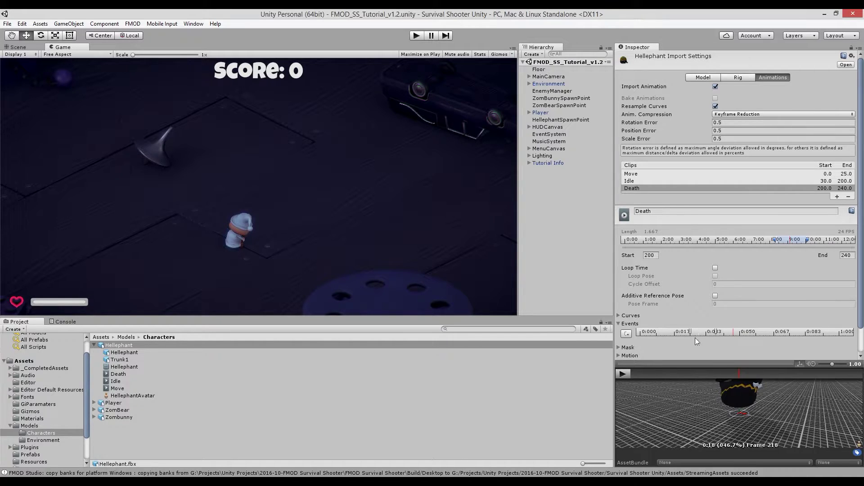
mouse_move(722, 374)
mouse_down()
mouse_move(738, 372)
mouse_move(660, 374)
mouse_up()
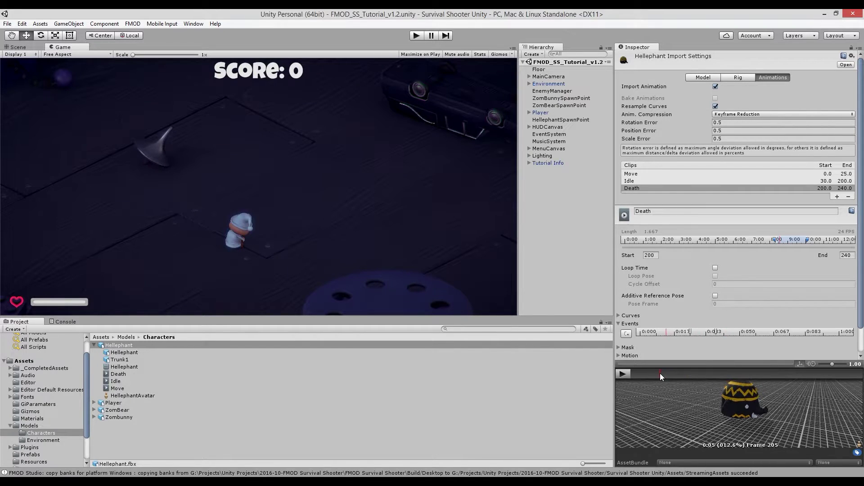
click(626, 334)
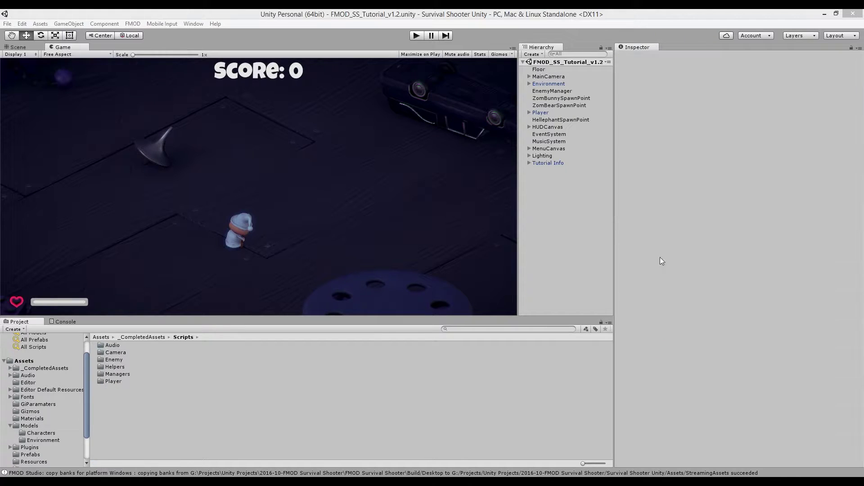
Step: Open EnemyMovement from _CompletedAssets/Scripts/Enemy in Visual Studio
click(70, 368)
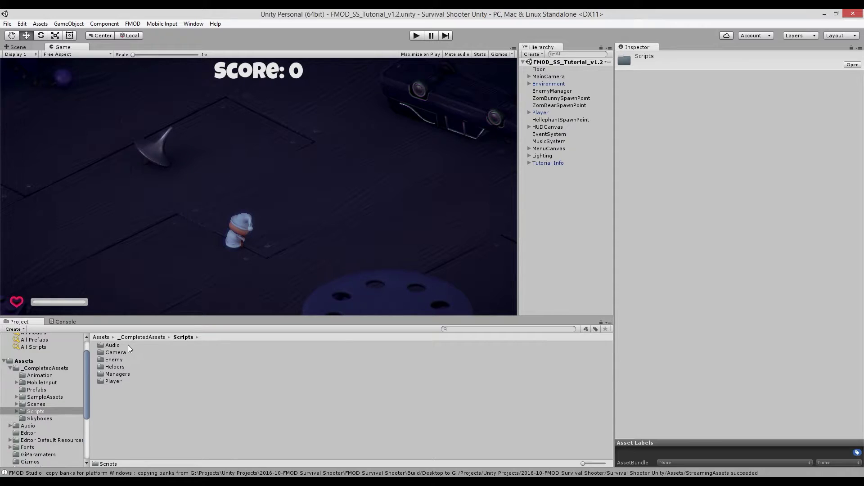
double_click(122, 360)
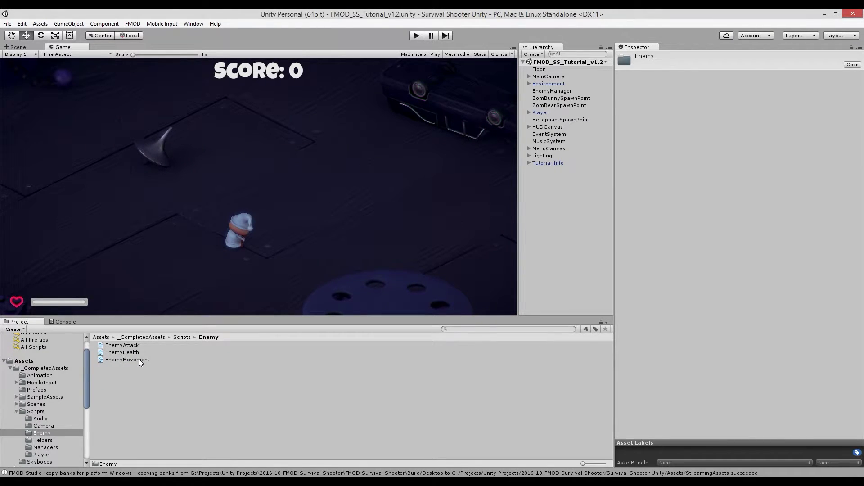
double_click(139, 358)
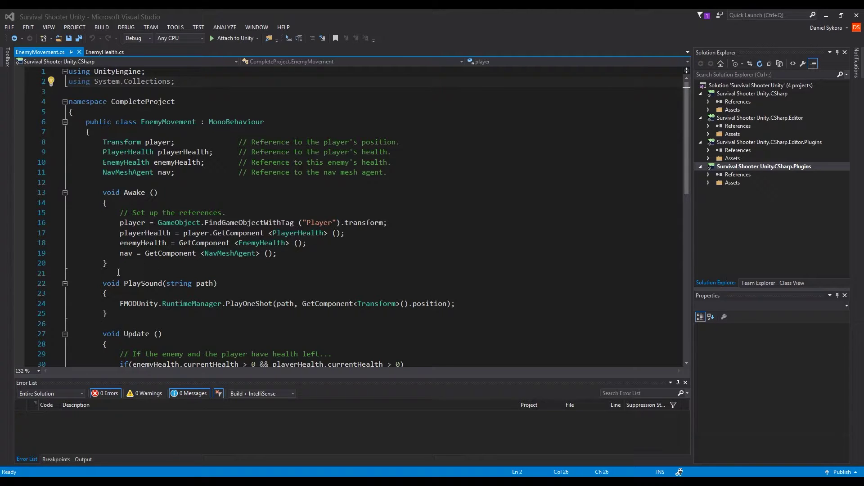
Step: Inspect the PlaySound method's FMODUnity.RuntimeManager.PlayOneShot call and its event path argument
double_click(143, 283)
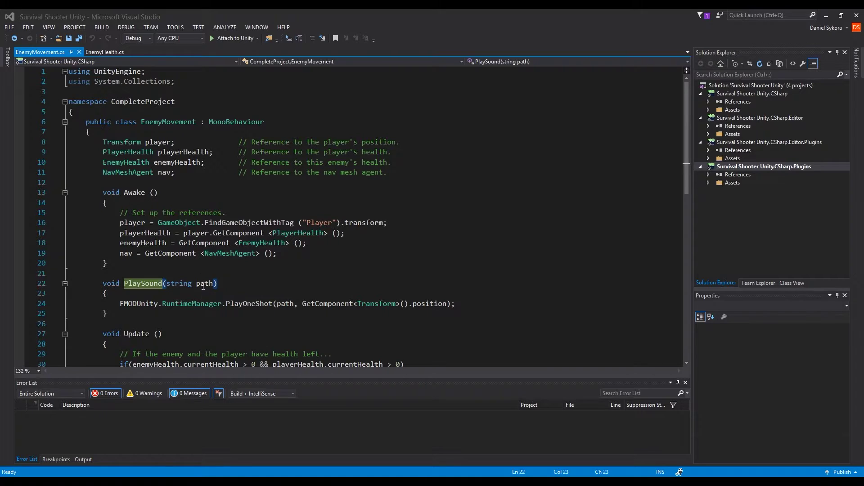
key(ctrl+k)
key(ctrl+d)
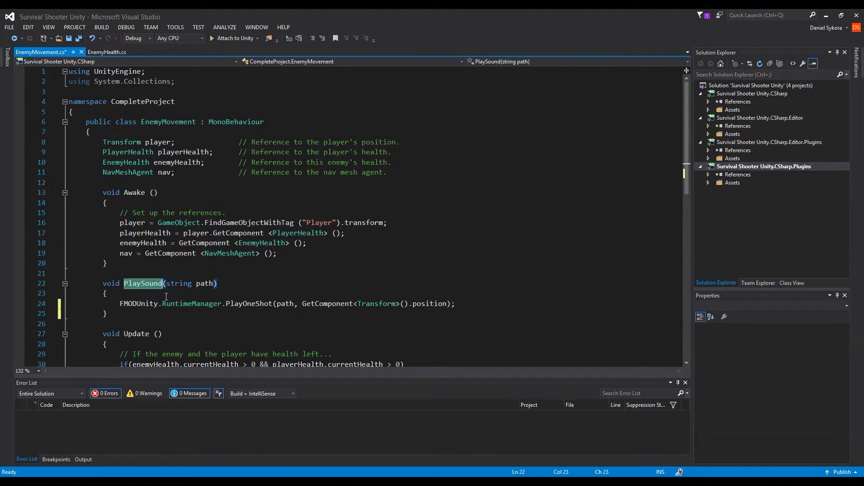
click(119, 305)
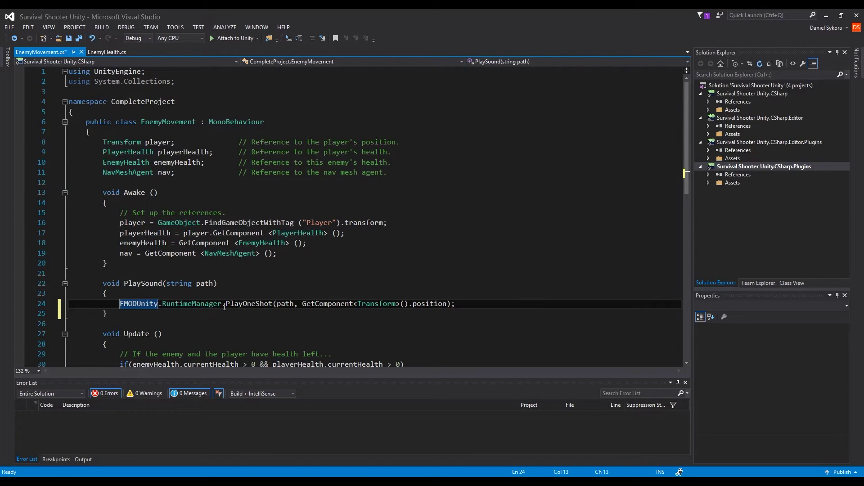
key(ctrl+shift+Right)
key(ctrl+shift+Right)
key(ctrl+shift+Right)
key(ctrl+shift+Right)
key(ctrl+shift+Right)
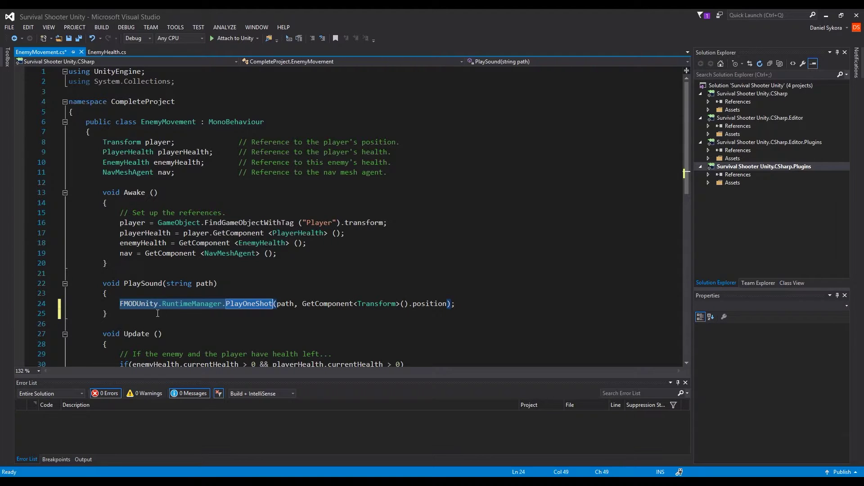
key(Up)
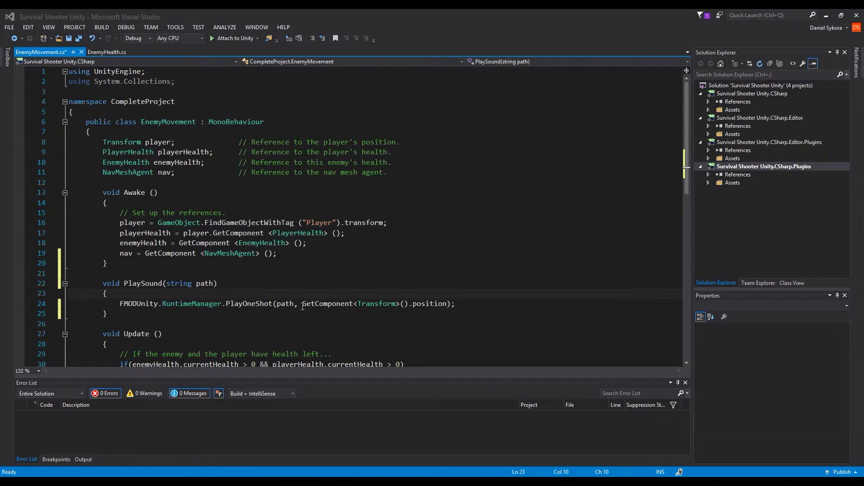
double_click(285, 304)
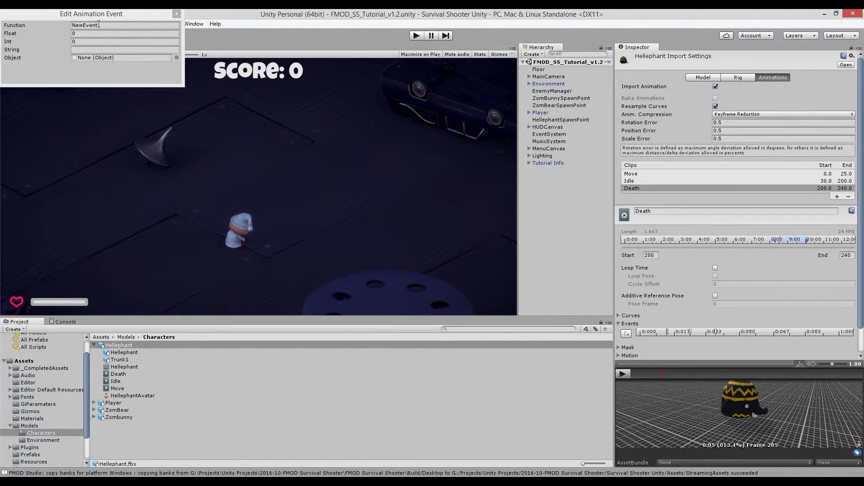
Step: Change the Death clip event's Function from NewEvent to PlaySound
click(104, 23)
text(PlaySound)
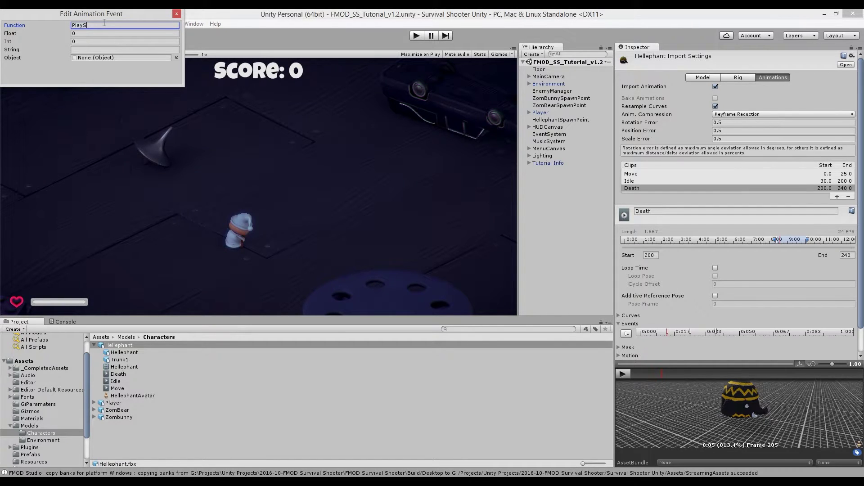
click(72, 50)
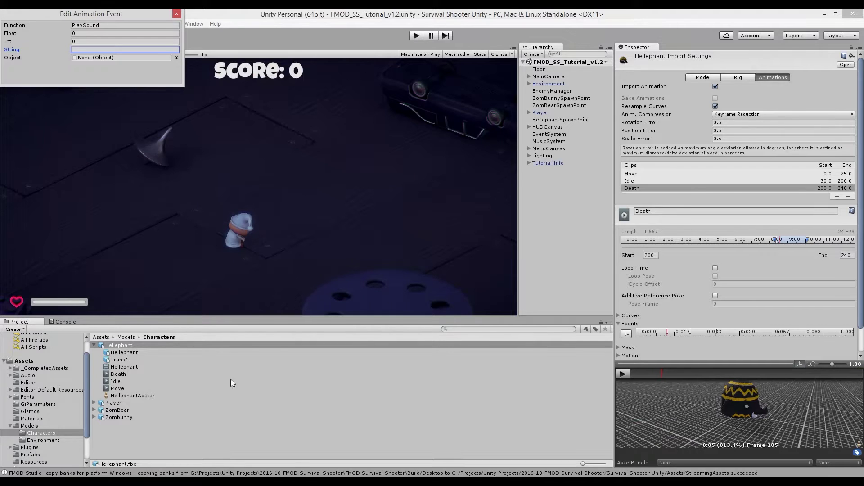
click(176, 14)
Step: Copy the full path of the SFX/Enemies/Hellephant/Hellephant_Death event from the FMOD Event Browser
click(132, 24)
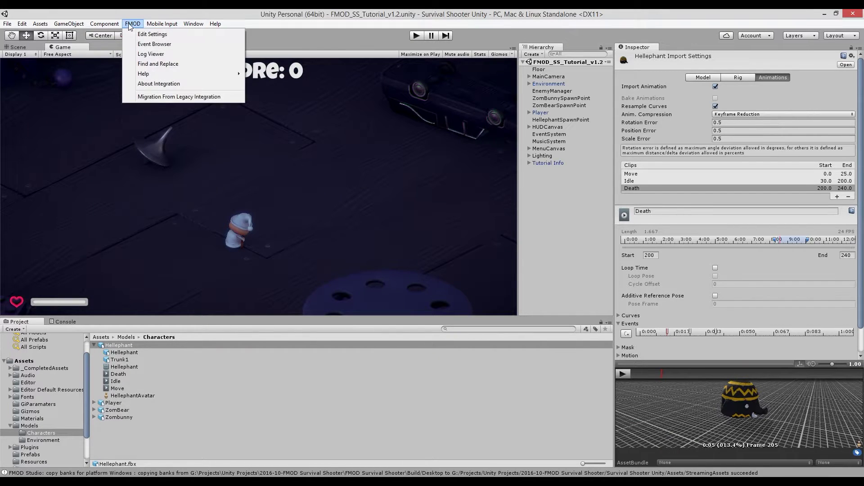
click(164, 44)
click(31, 48)
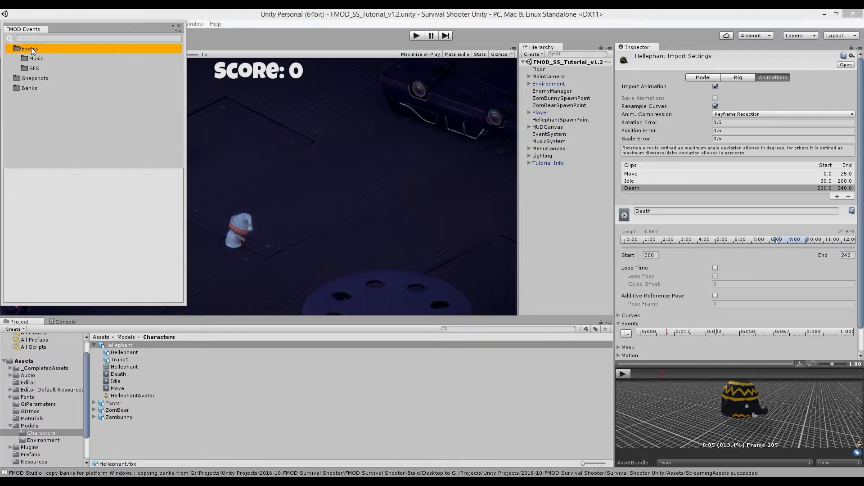
click(45, 68)
click(60, 78)
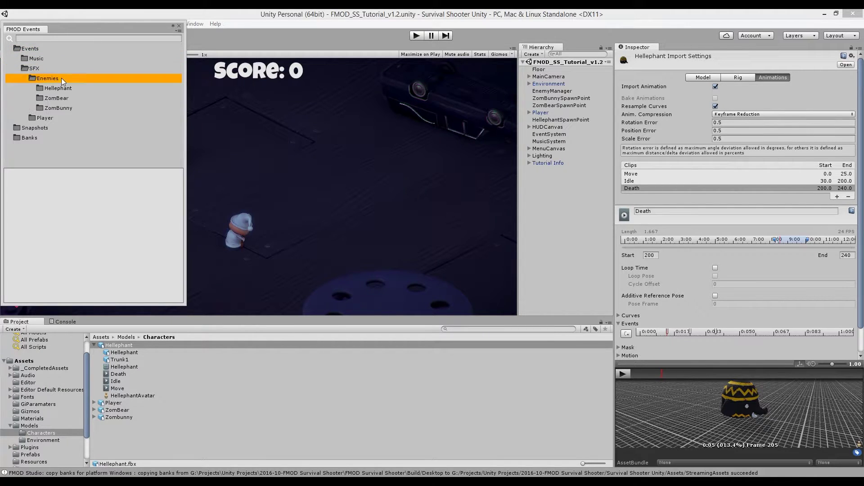
click(72, 88)
click(72, 108)
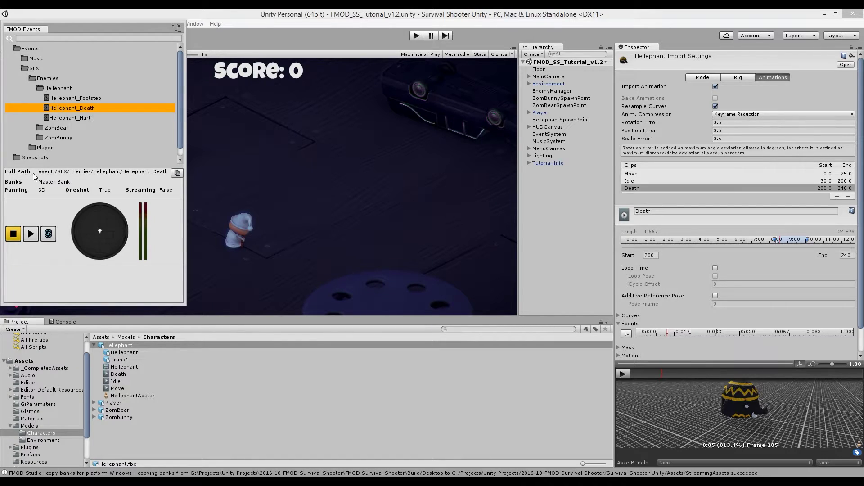
click(177, 174)
Step: Reopen the PlaySound animation event's settings with its String field ready for the path
click(178, 26)
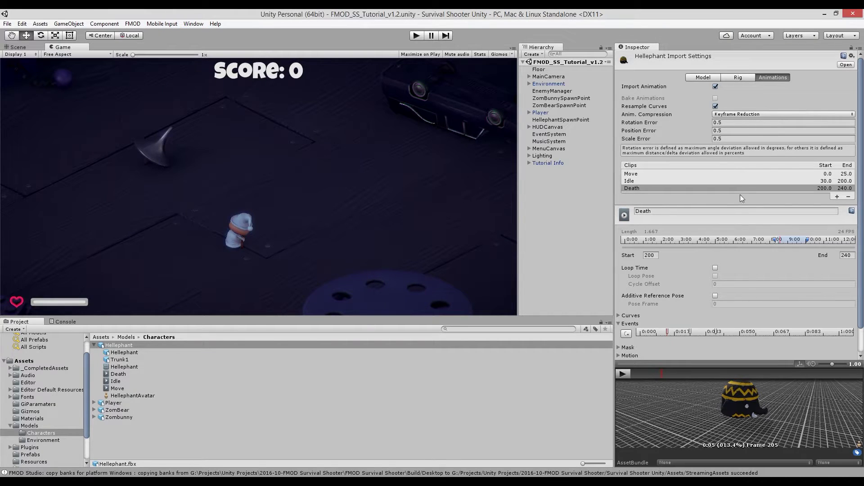
double_click(668, 332)
click(88, 49)
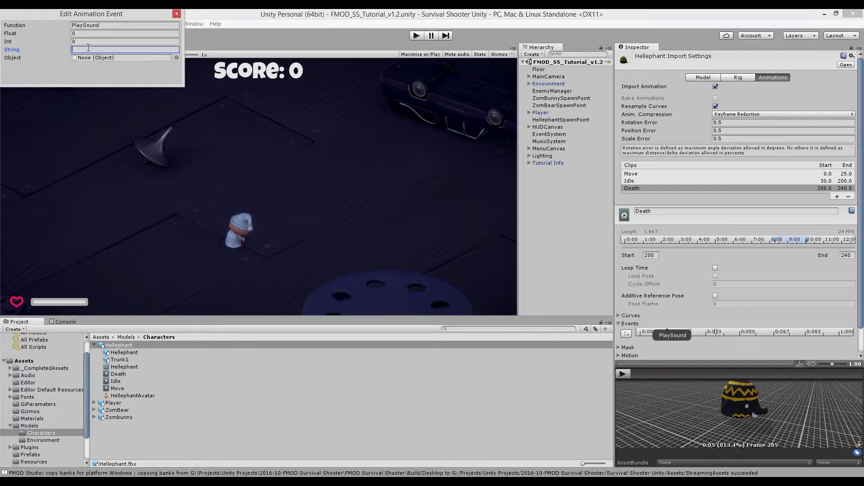